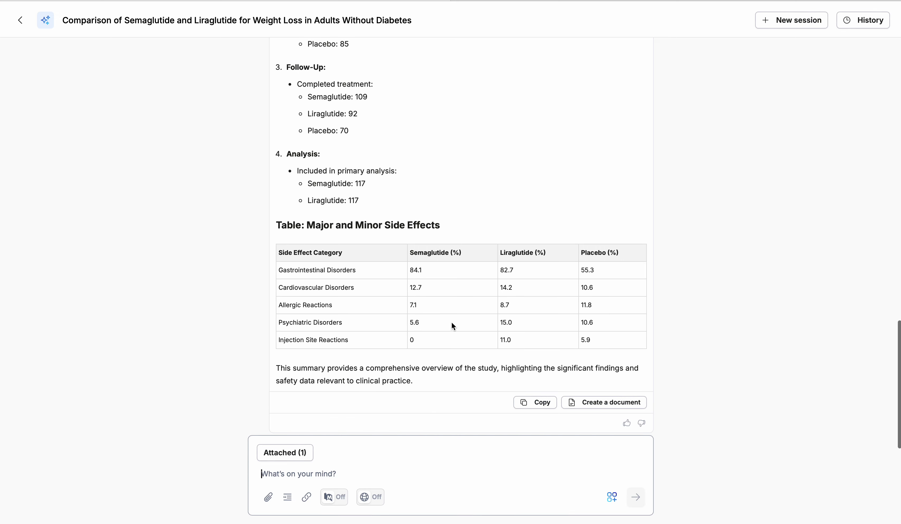
# Step: Review the clinical trial summary from its key takeaways through the studies, conclusion, flow diagram and side effects table
pyautogui.scroll(2, 452, 323)
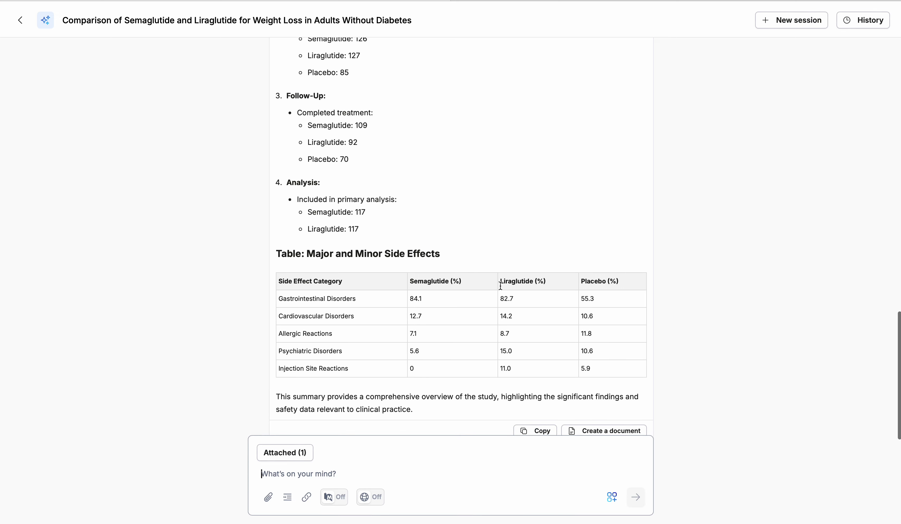
pyautogui.scroll(8, 451, 340)
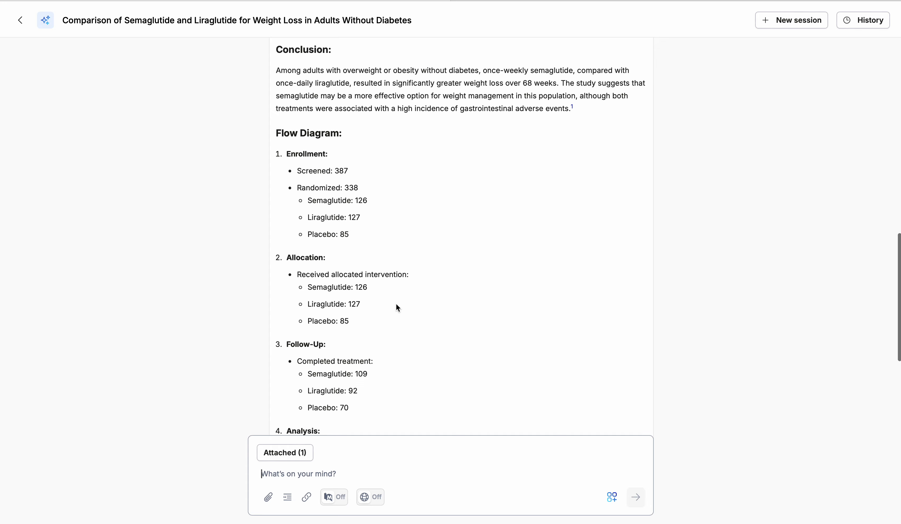
pyautogui.scroll(8, 392, 310)
pyautogui.scroll(8, 398, 305)
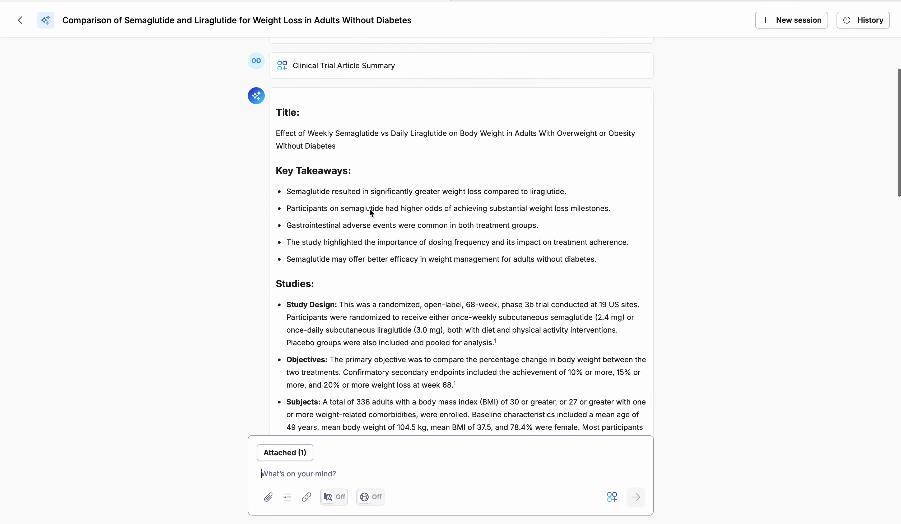
pyautogui.scroll(-4, 472, 327)
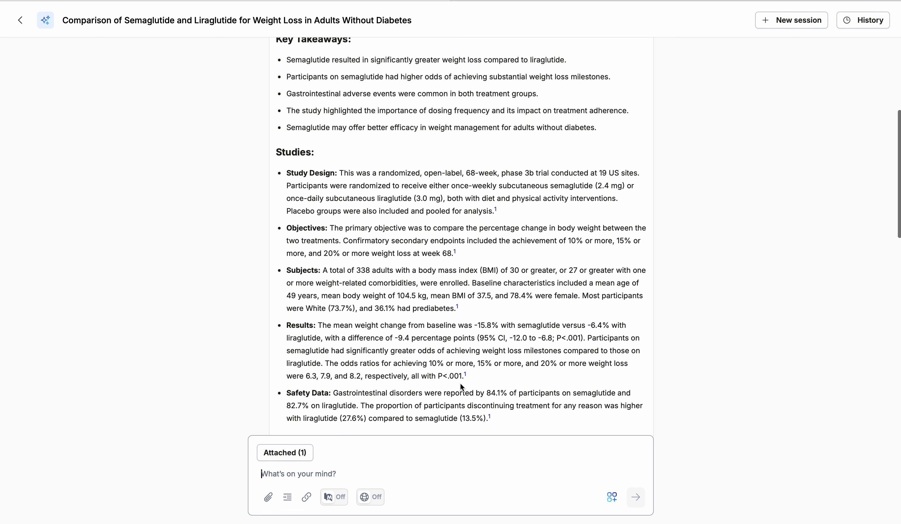
pyautogui.scroll(-5, 460, 384)
pyautogui.scroll(5, 460, 385)
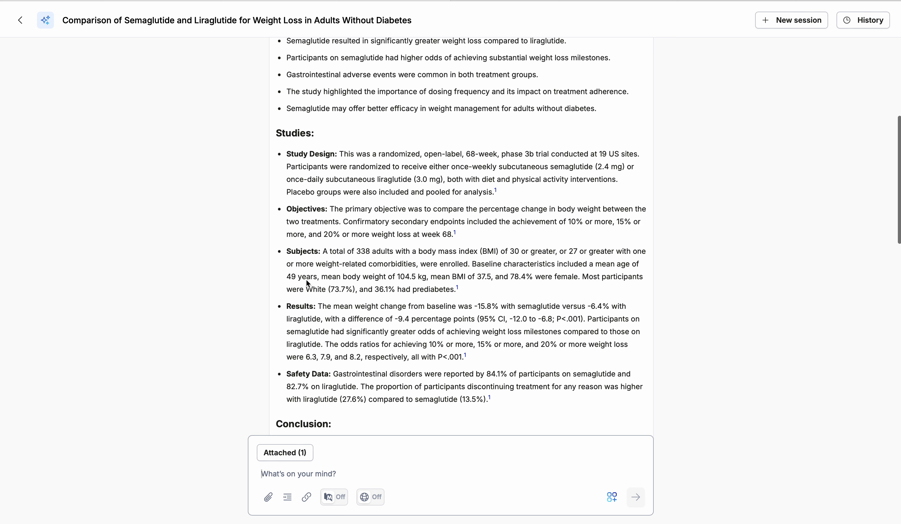
pyautogui.scroll(-4, 470, 332)
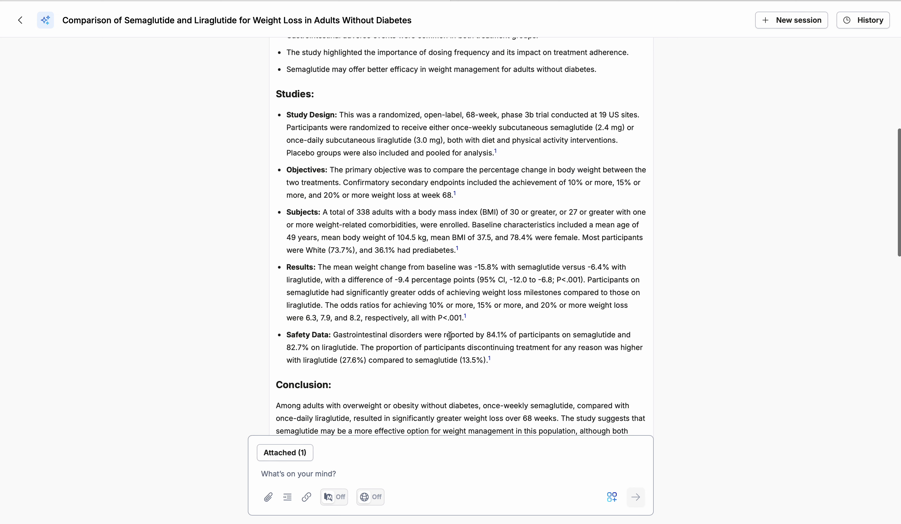
pyautogui.scroll(-6, 450, 331)
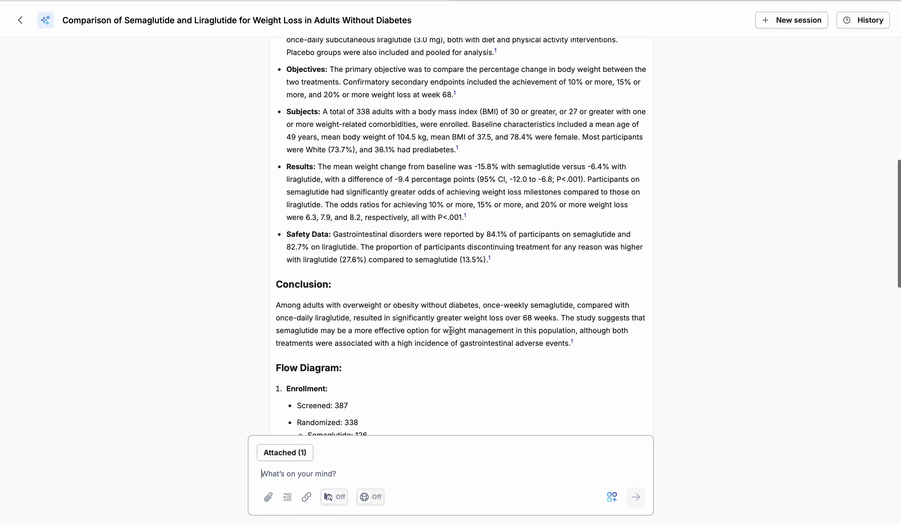
pyautogui.scroll(-5, 452, 332)
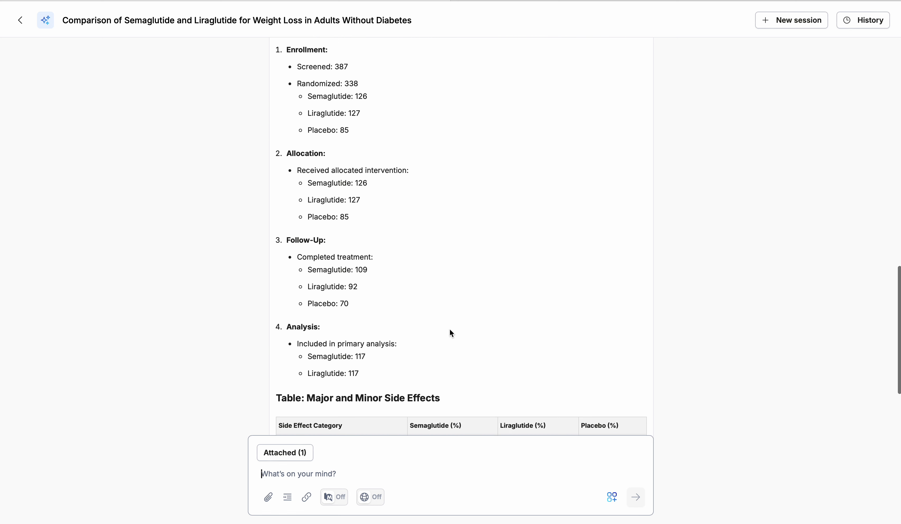
pyautogui.scroll(-4, 449, 329)
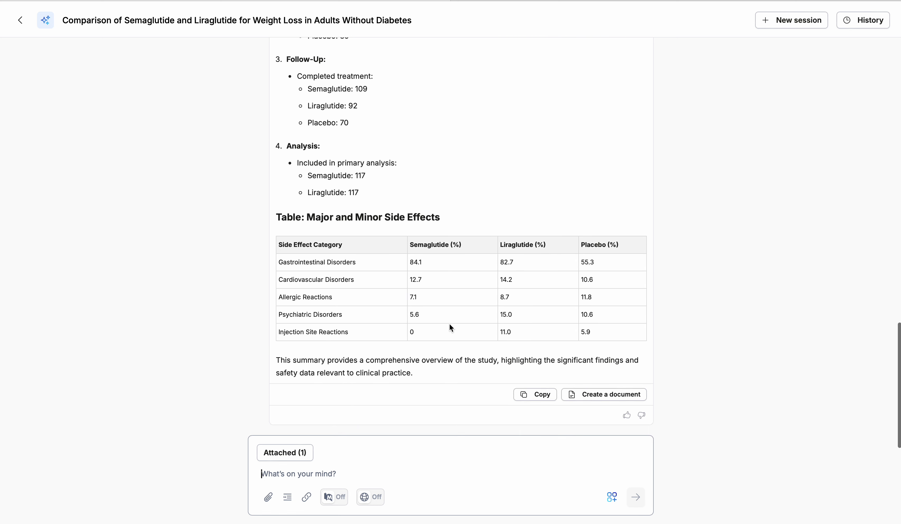
pyautogui.scroll(18, 440, 356)
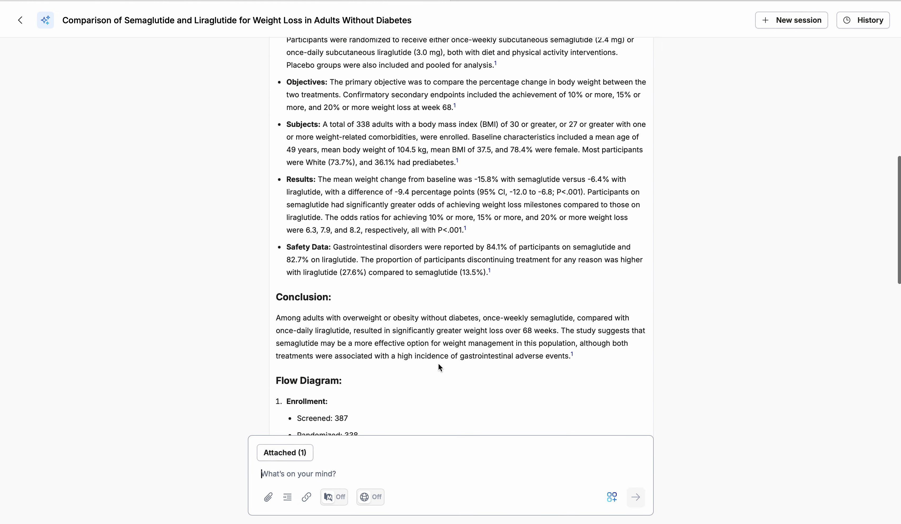
pyautogui.scroll(-8, 439, 349)
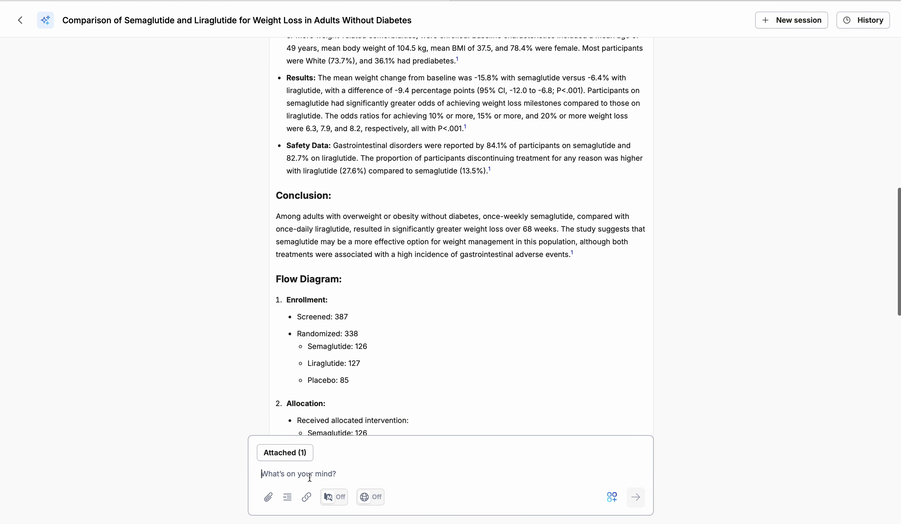
# Step: Send the assistant the prompt "draw the flow diagram and incluude it in the summary."
pyautogui.click(300, 473)
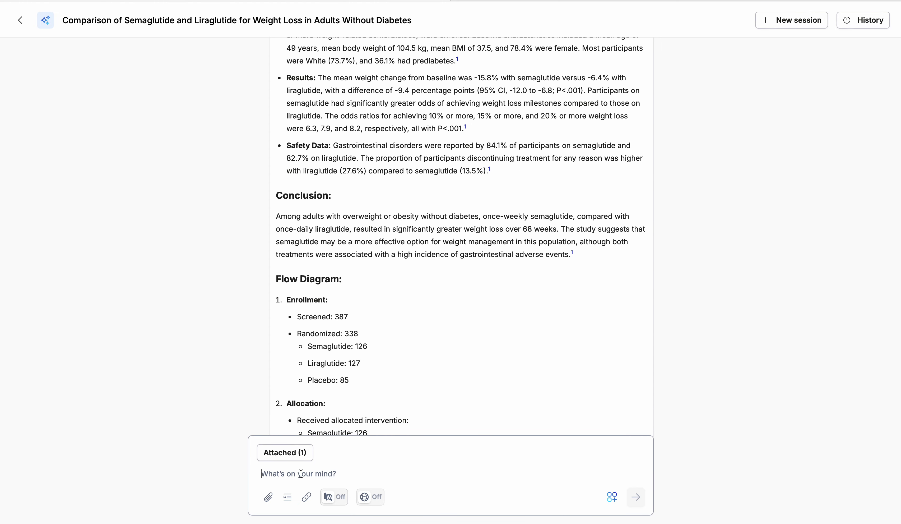
pyautogui.write('dra')
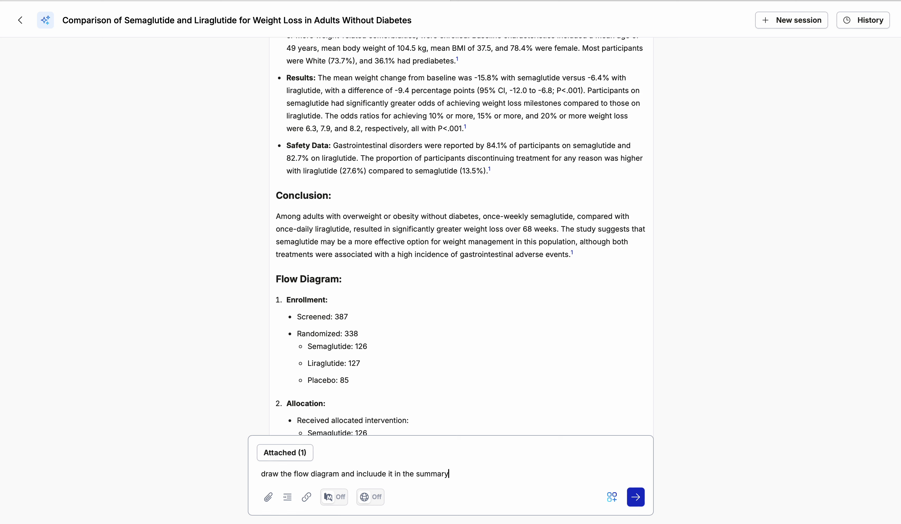
pyautogui.click(636, 497)
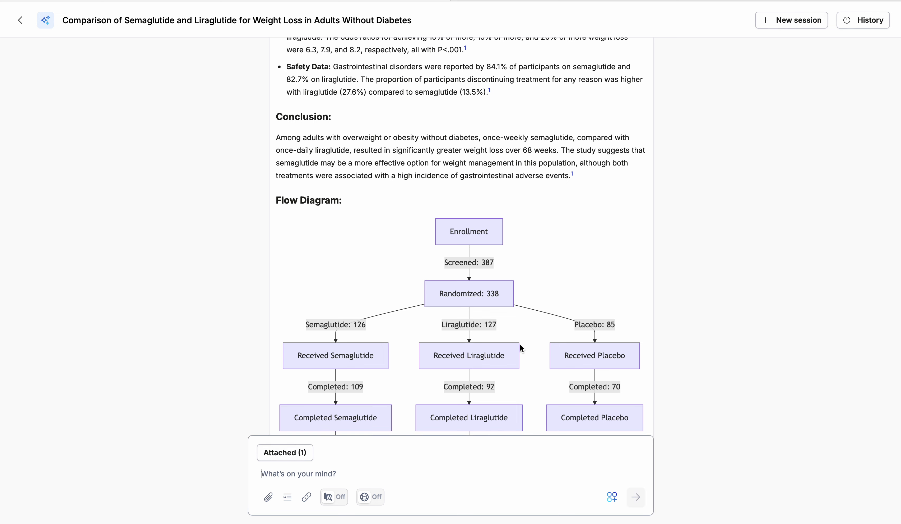
# Step: Review the regenerated summary, including the drawn flow diagram, side effects table, key takeaways and studies
pyautogui.scroll(-8, 520, 347)
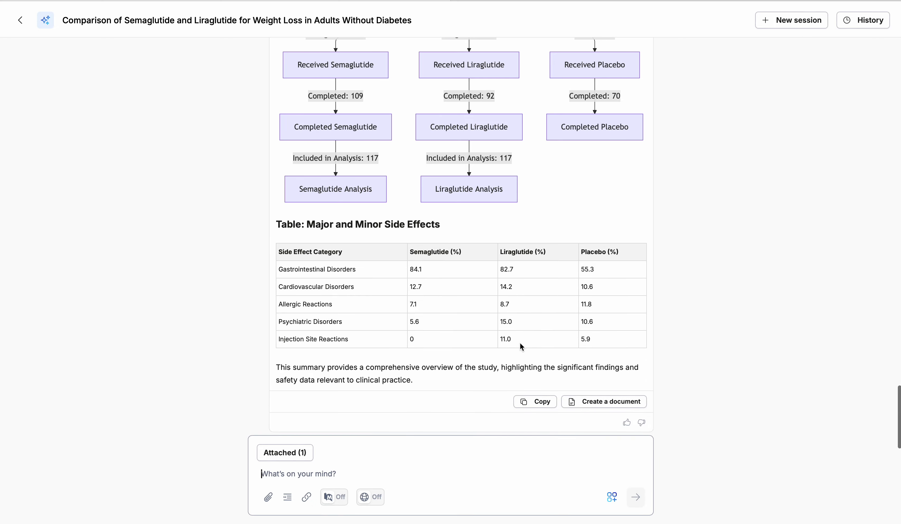
pyautogui.scroll(3, 520, 346)
pyautogui.scroll(20, 520, 346)
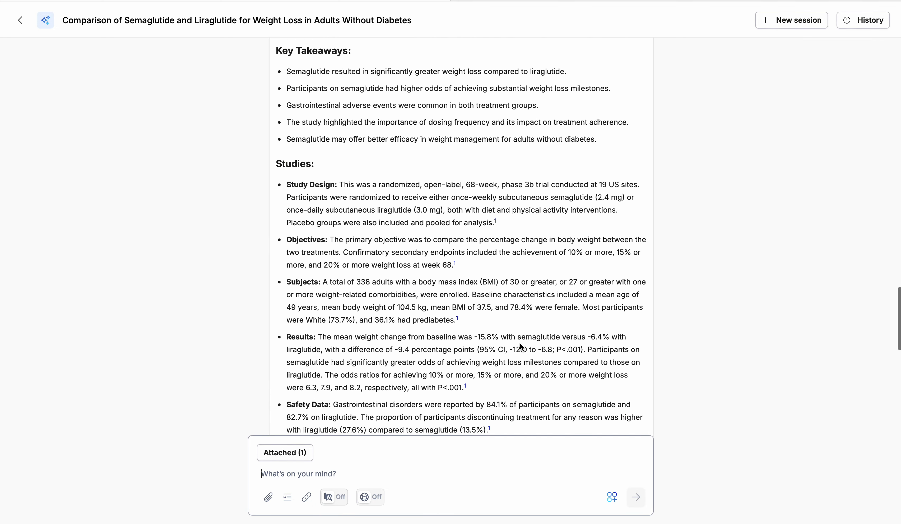
pyautogui.scroll(-3, 519, 341)
pyautogui.scroll(7, 520, 343)
pyautogui.scroll(2, 520, 342)
pyautogui.scroll(-2, 520, 342)
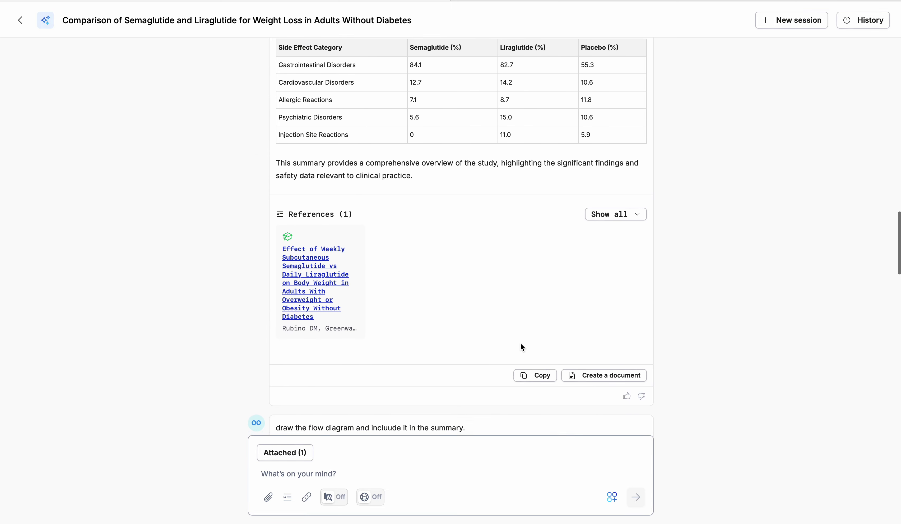
# Step: Examine the original summary's reference and its text-based flow diagram section
pyautogui.scroll(1, 520, 342)
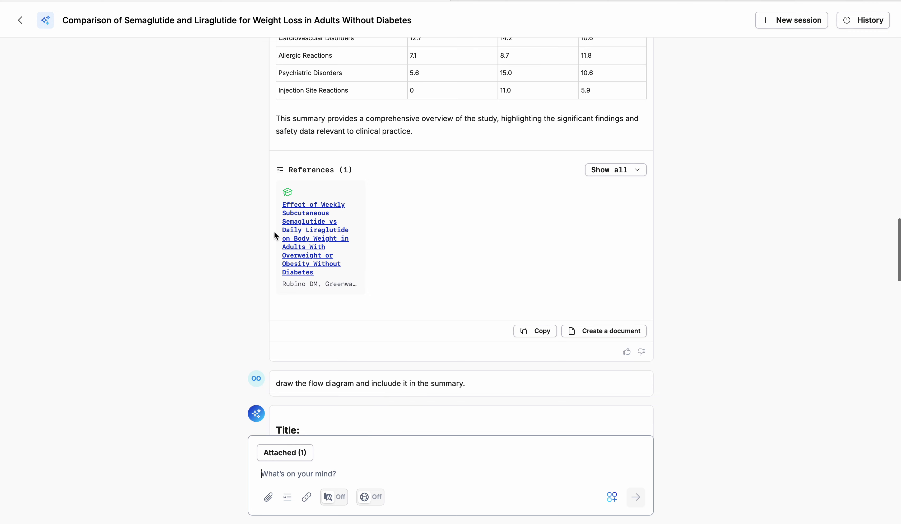
pyautogui.scroll(2, 382, 263)
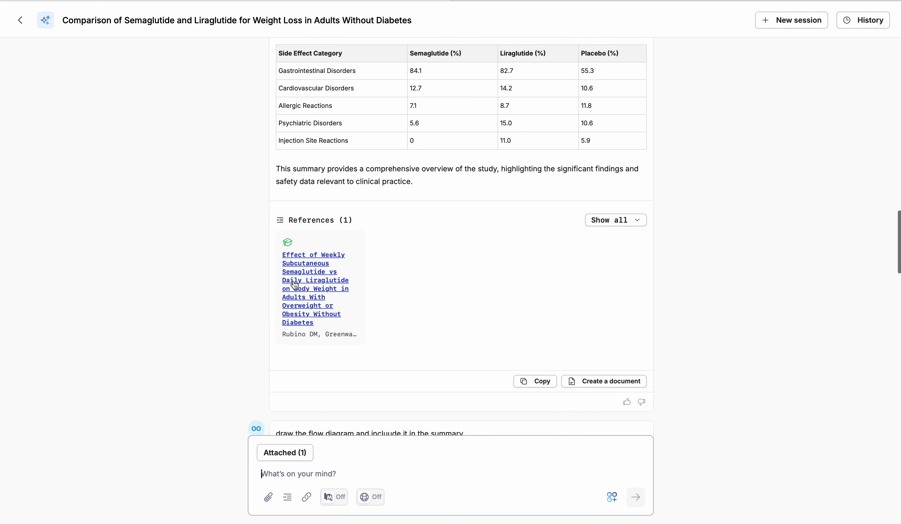
pyautogui.scroll(10, 408, 302)
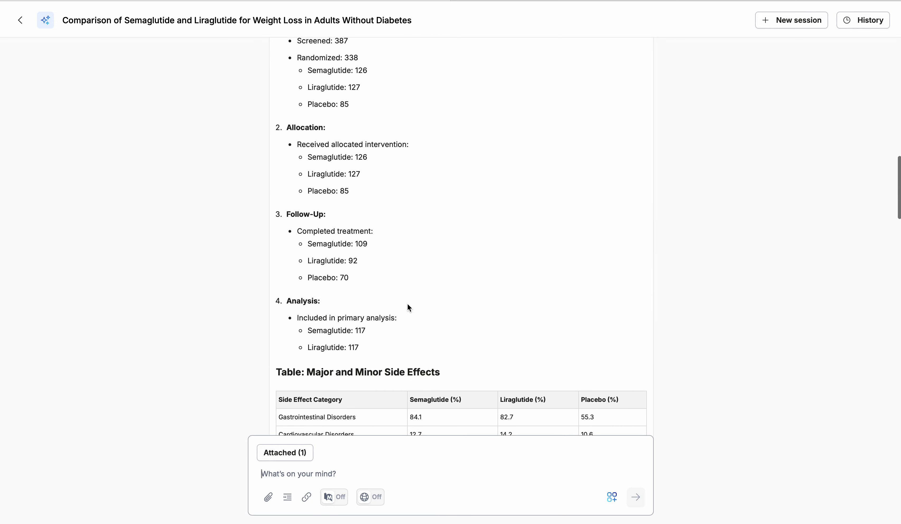
pyautogui.scroll(5, 407, 303)
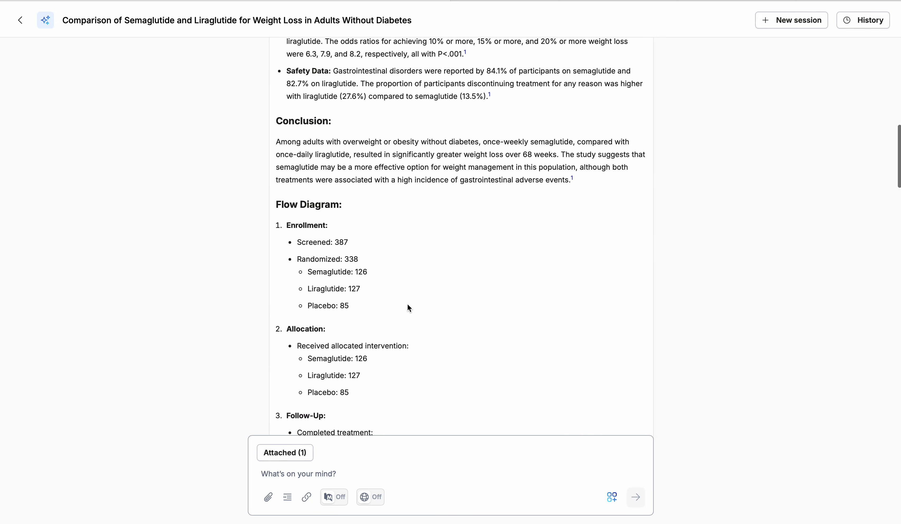
pyautogui.scroll(-12, 407, 304)
pyautogui.scroll(-10, 407, 303)
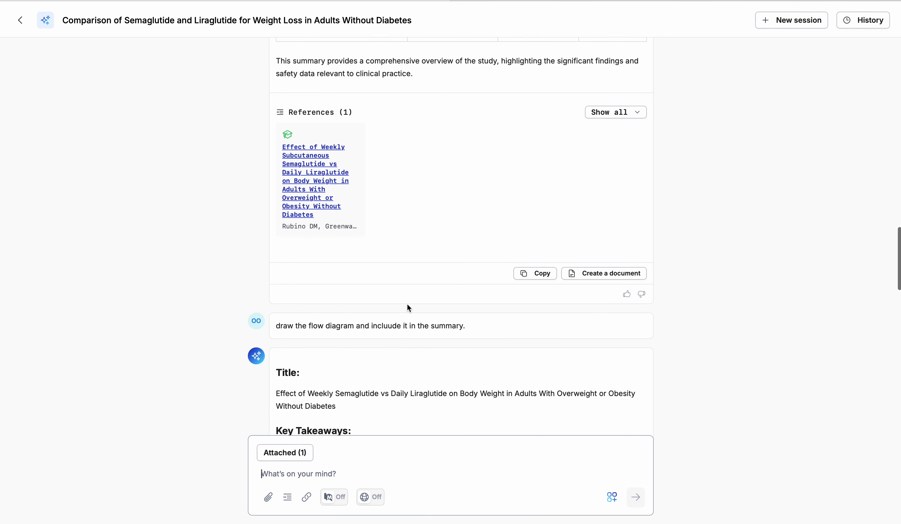
# Step: Create a document from the original summary response, the one that includes the reference
pyautogui.scroll(-4, 437, 371)
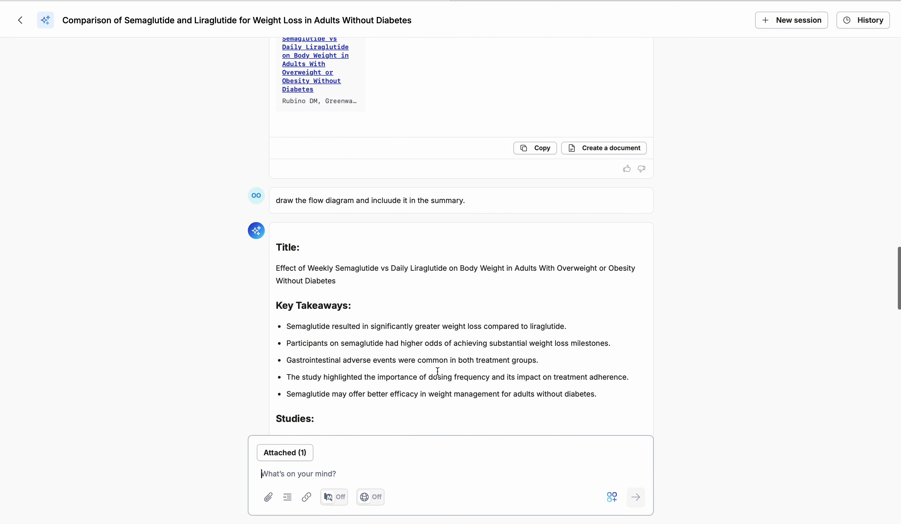
pyautogui.scroll(-5, 437, 370)
pyautogui.scroll(2, 438, 371)
pyautogui.scroll(8, 437, 371)
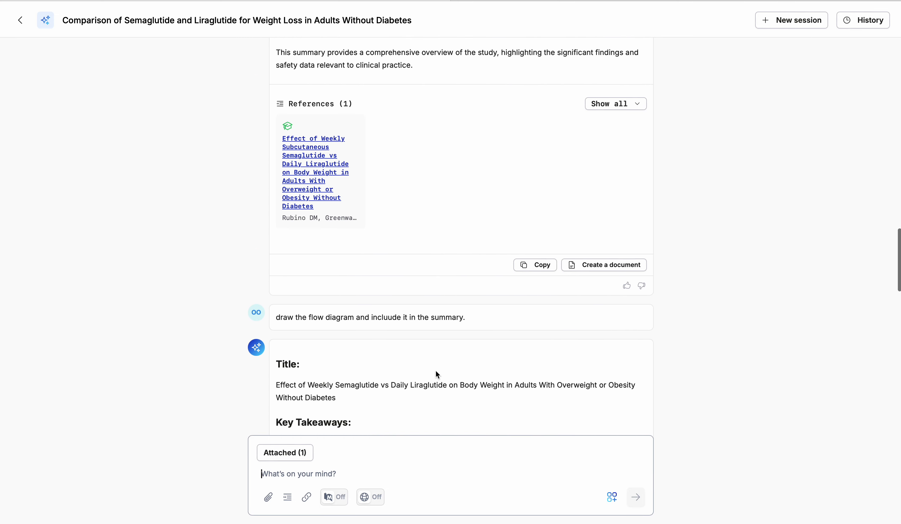
pyautogui.click(592, 277)
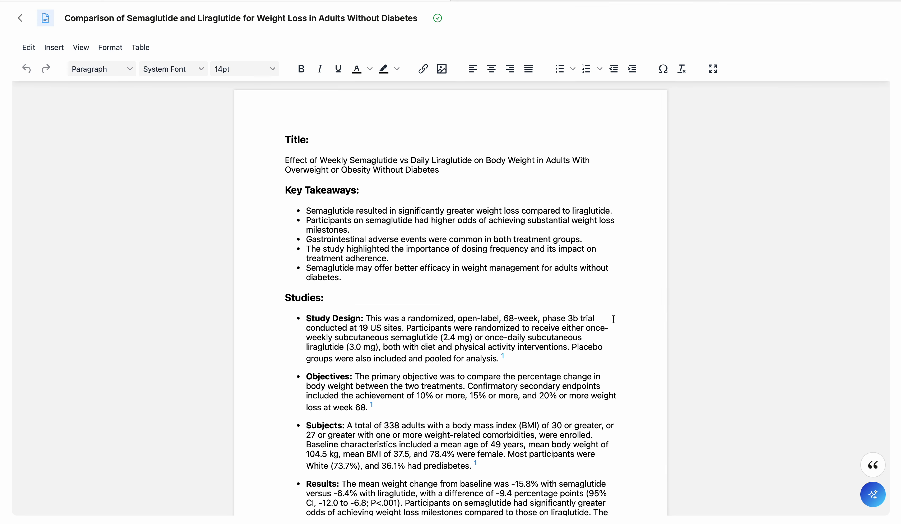
# Step: Look through the new document from the title to the side effects table, checking the Flow Diagram section
pyautogui.scroll(-2, 613, 319)
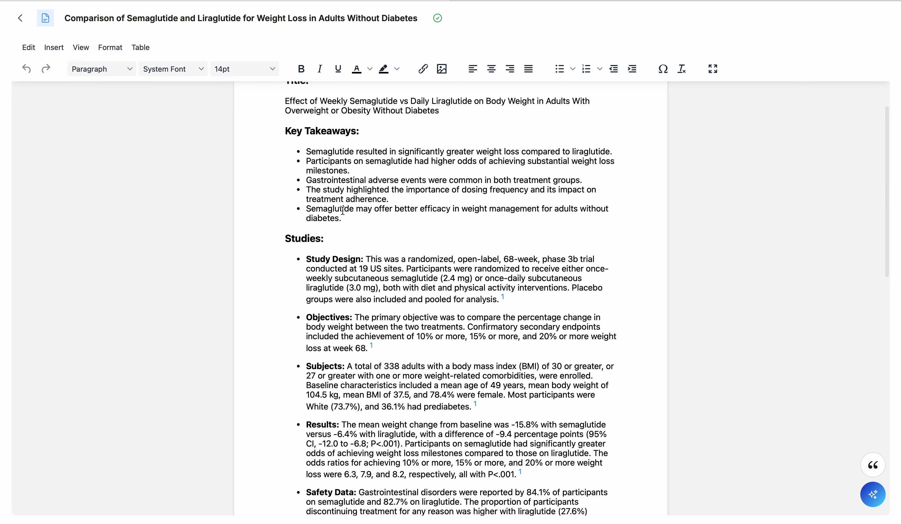
pyautogui.scroll(2, 318, 197)
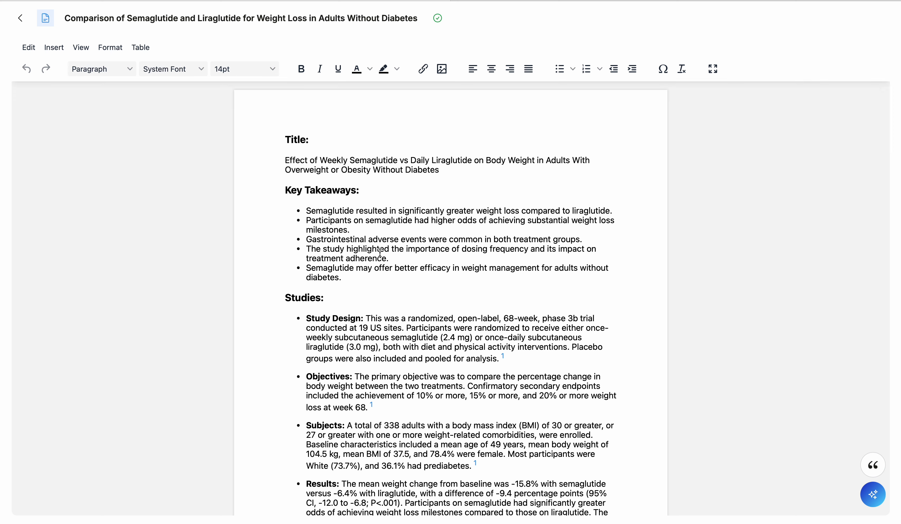
pyautogui.scroll(-10, 380, 246)
pyautogui.scroll(-9, 380, 247)
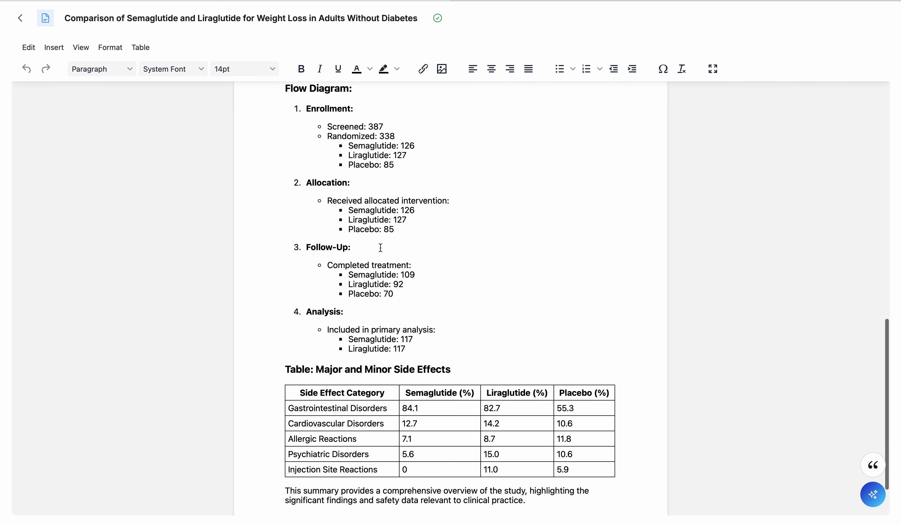
pyautogui.scroll(4, 381, 249)
pyautogui.scroll(2, 381, 249)
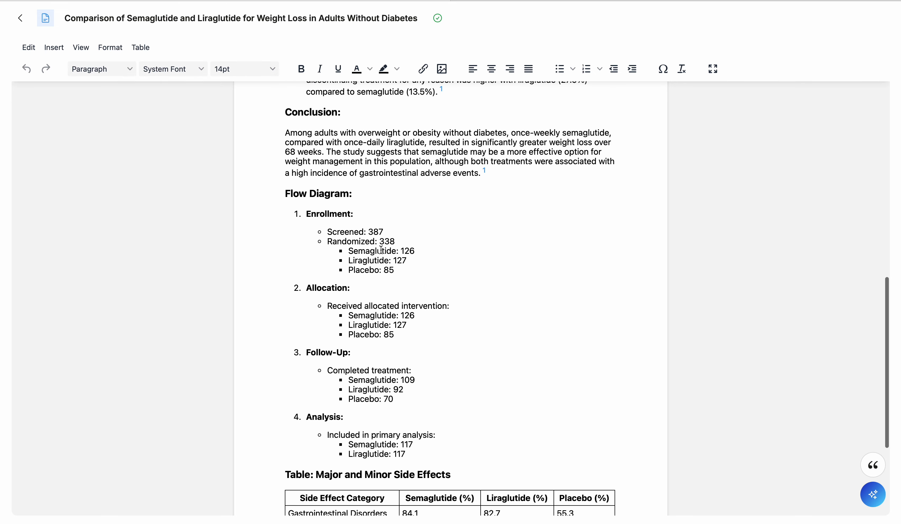
pyautogui.scroll(-2, 380, 249)
pyautogui.scroll(3, 381, 249)
pyautogui.scroll(-4, 381, 249)
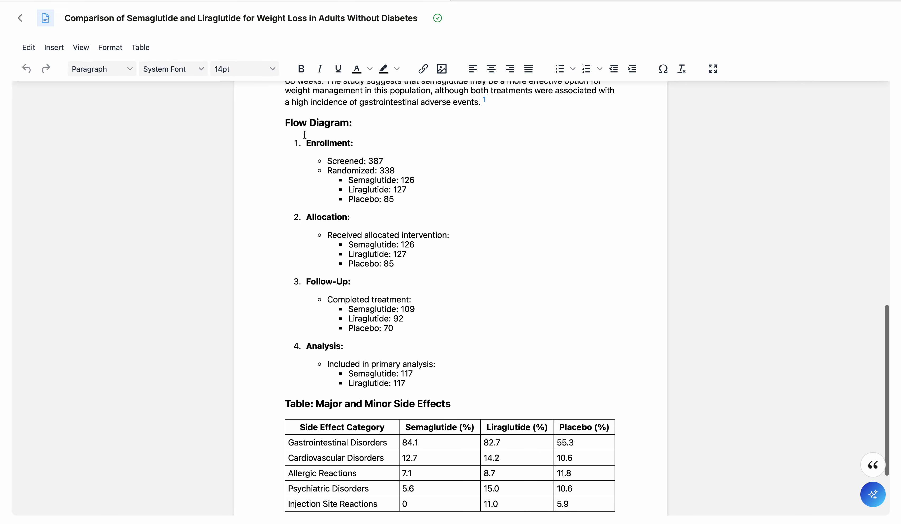
pyautogui.scroll(2, 361, 301)
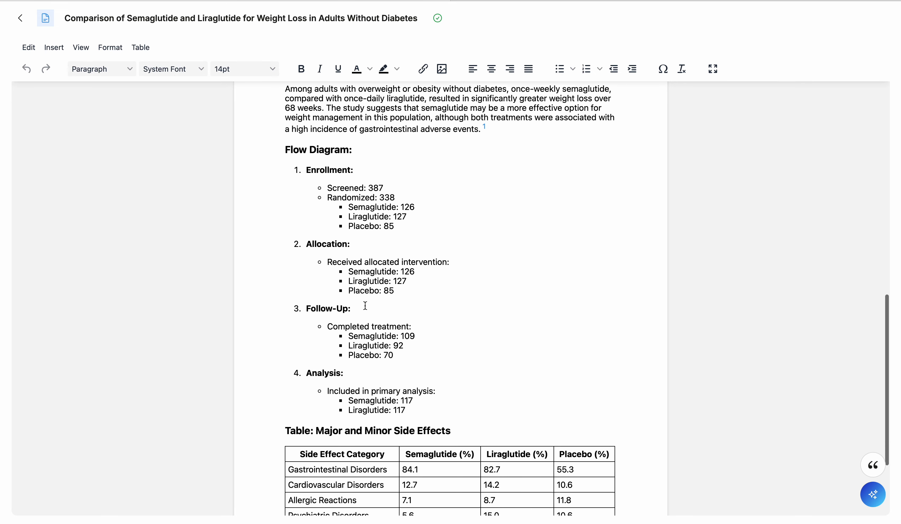
# Step: Delete the whole text-based Flow Diagram section between the conclusion and the side effects table, including the leftover empty bullet
pyautogui.moveTo(284, 186); pyautogui.dragTo(428, 444)
pyautogui.press('BackSpace')
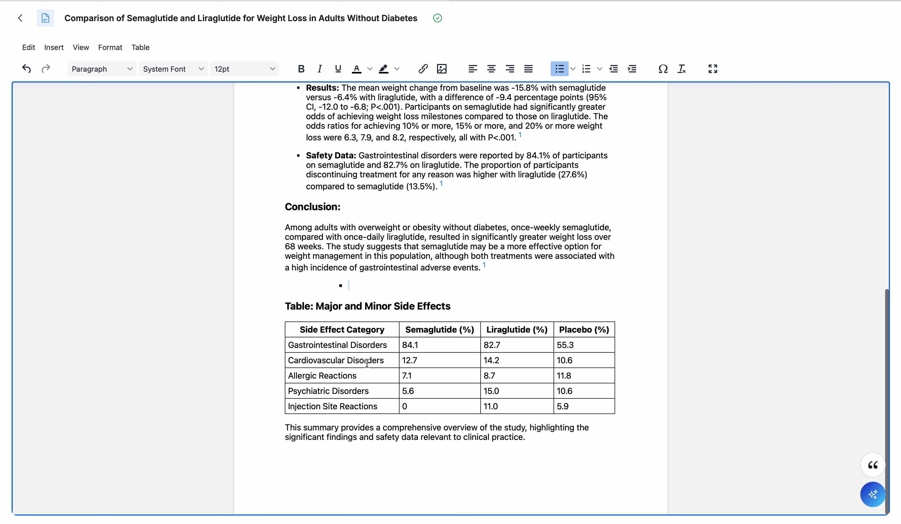
pyautogui.press('BackSpace')
pyautogui.press('BackSpace')
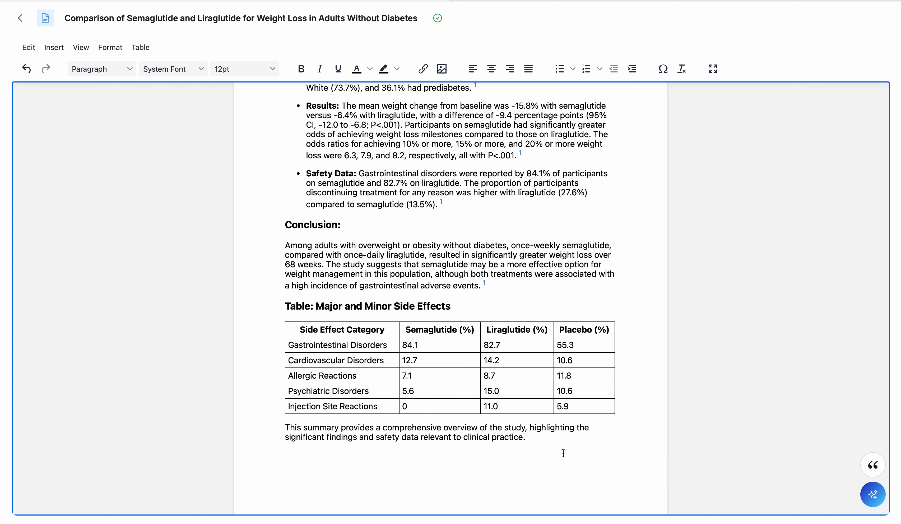
# Step: Add the assistant's summary response containing the drawn flow diagram to the end of the document
pyautogui.click(873, 495)
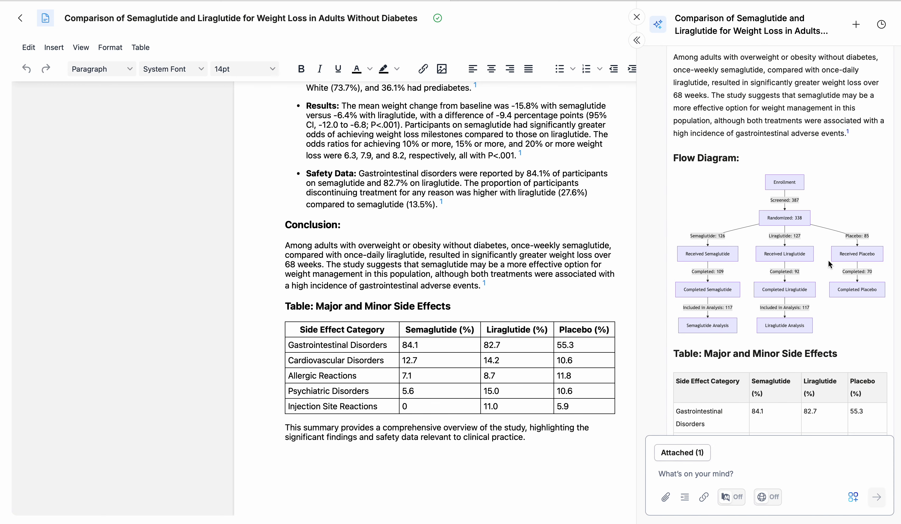
pyautogui.scroll(-5, 827, 259)
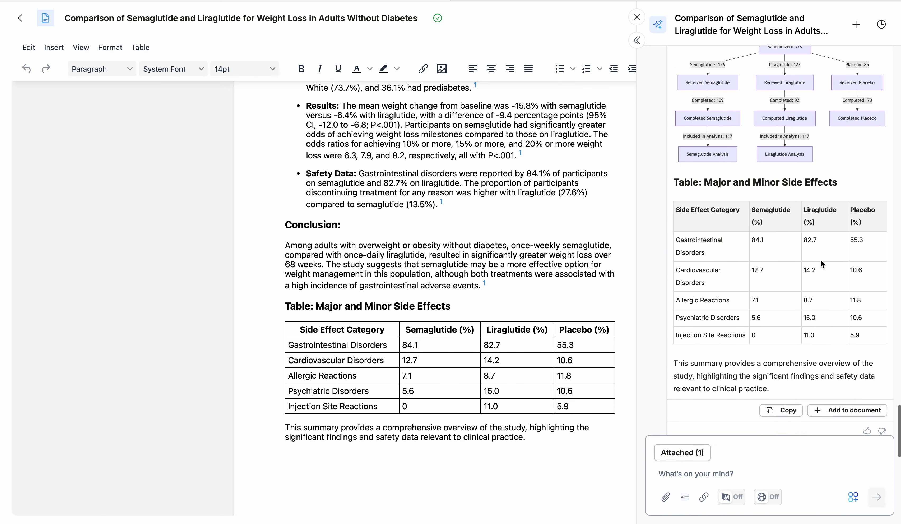
pyautogui.click(850, 413)
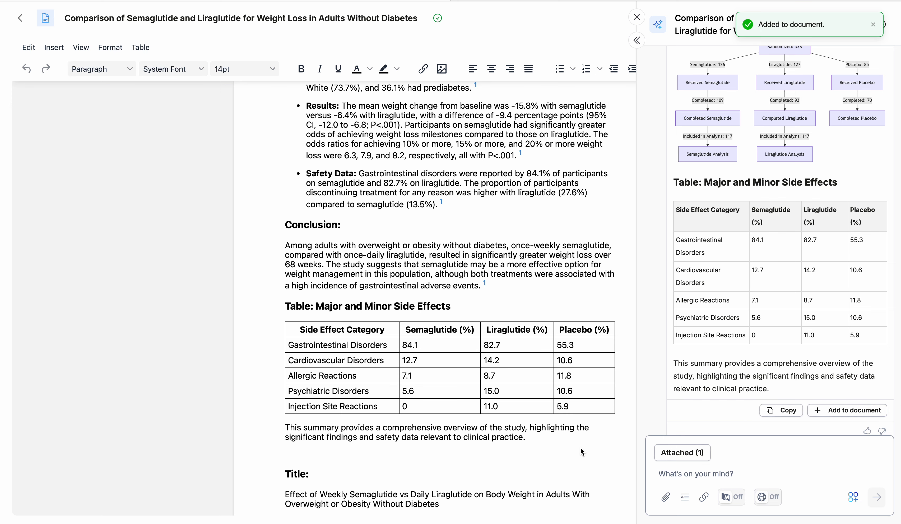
pyautogui.scroll(-12, 582, 442)
pyautogui.scroll(-15, 585, 438)
pyautogui.scroll(4, 585, 438)
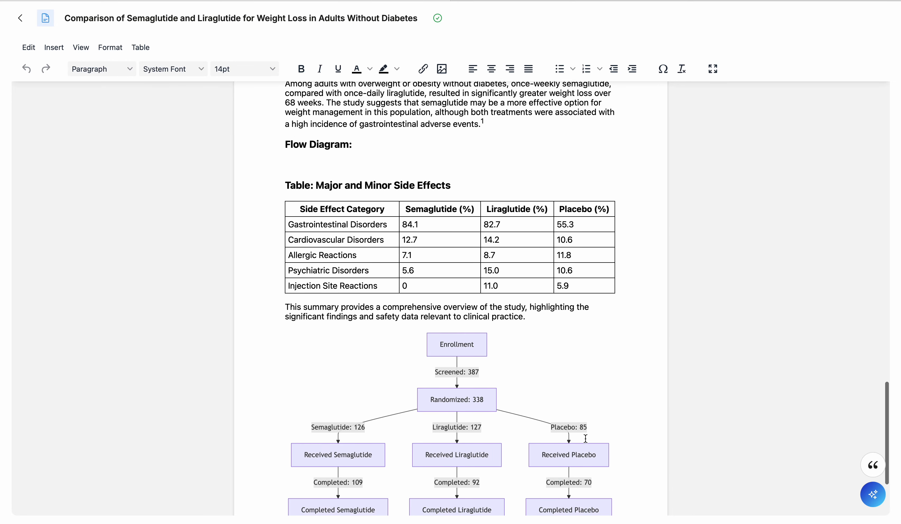
# Step: Delete the closing summary sentence and all the duplicated summary content below the first side effects table, keeping only the drawn flow diagram
pyautogui.scroll(5, 585, 438)
pyautogui.scroll(9, 586, 439)
pyautogui.scroll(10, 587, 441)
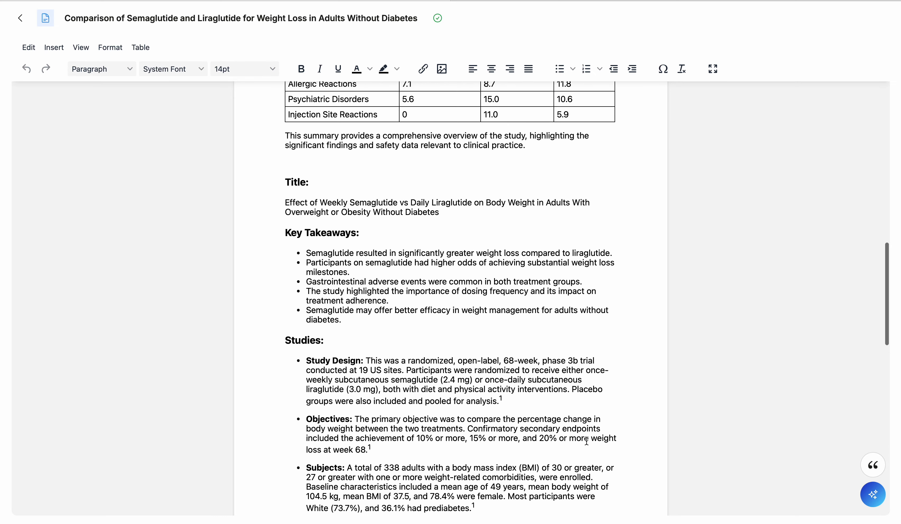
pyautogui.scroll(-5, 586, 441)
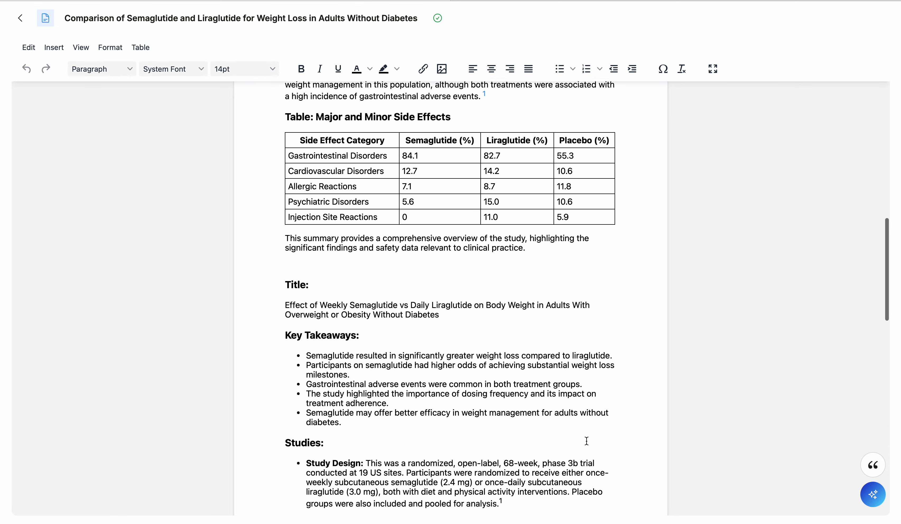
pyautogui.scroll(-1, 437, 292)
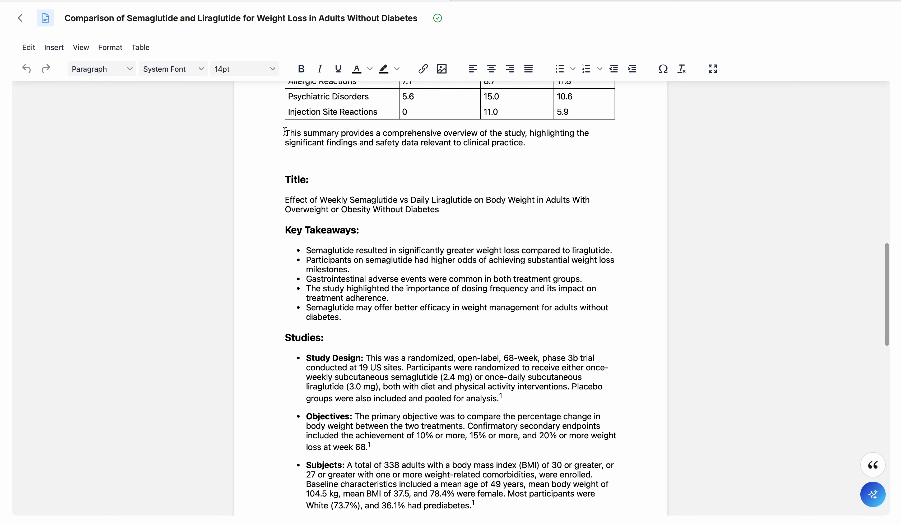
pyautogui.moveTo(284, 132); pyautogui.dragTo(537, 449)
pyautogui.press('BackSpace')
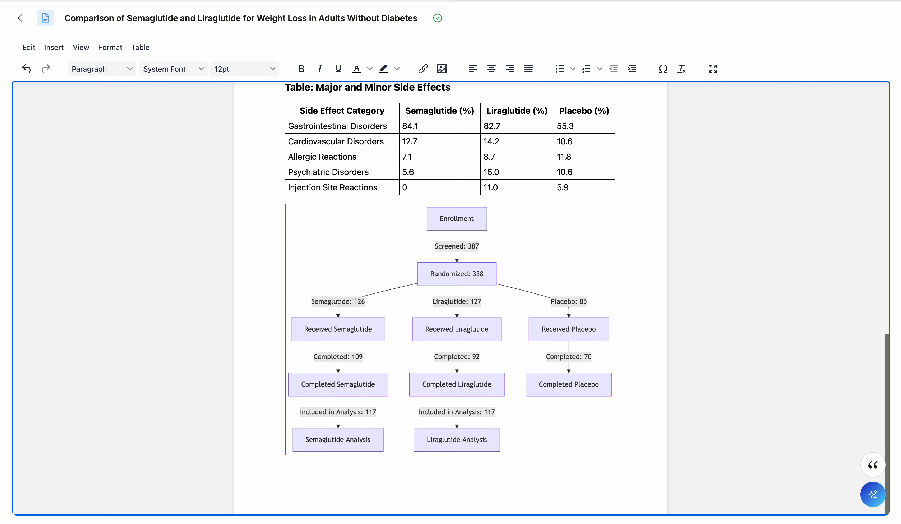
# Step: Cut the drawn flow diagram from below the side effects table
pyautogui.click(573, 433)
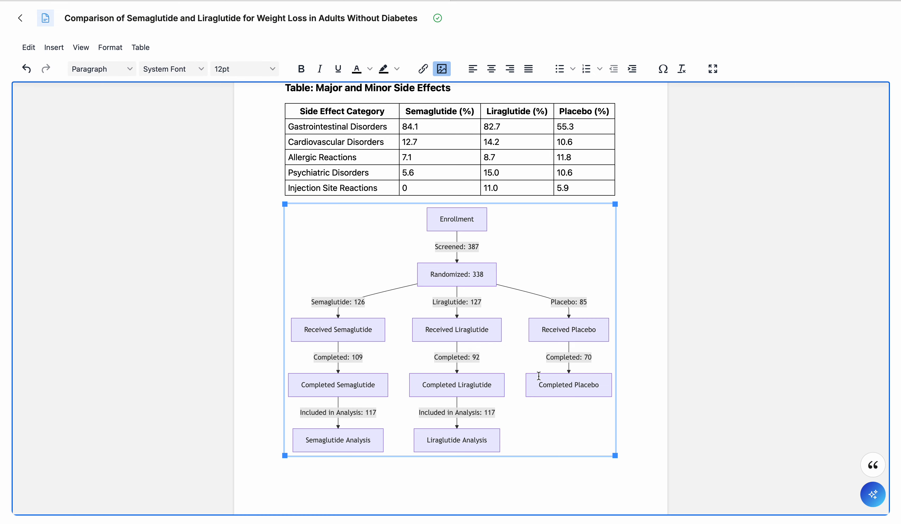
pyautogui.scroll(5, 541, 381)
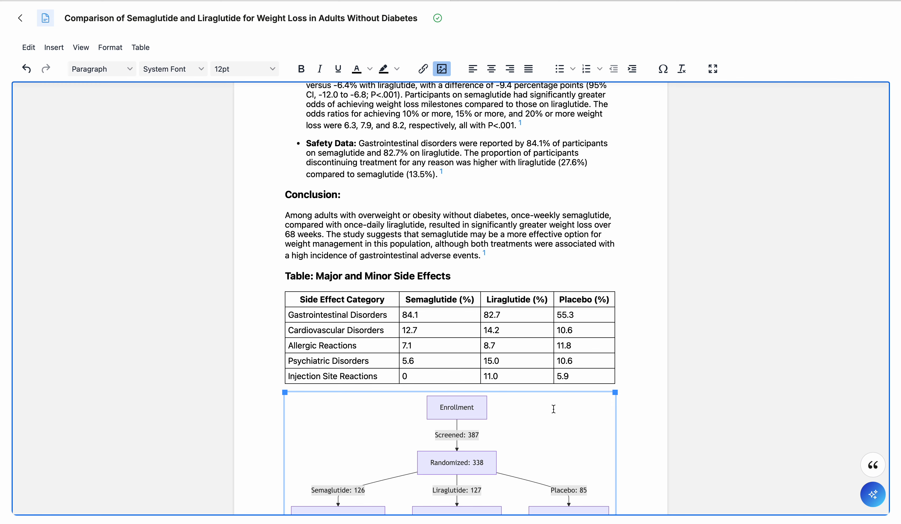
pyautogui.press('BackSpace')
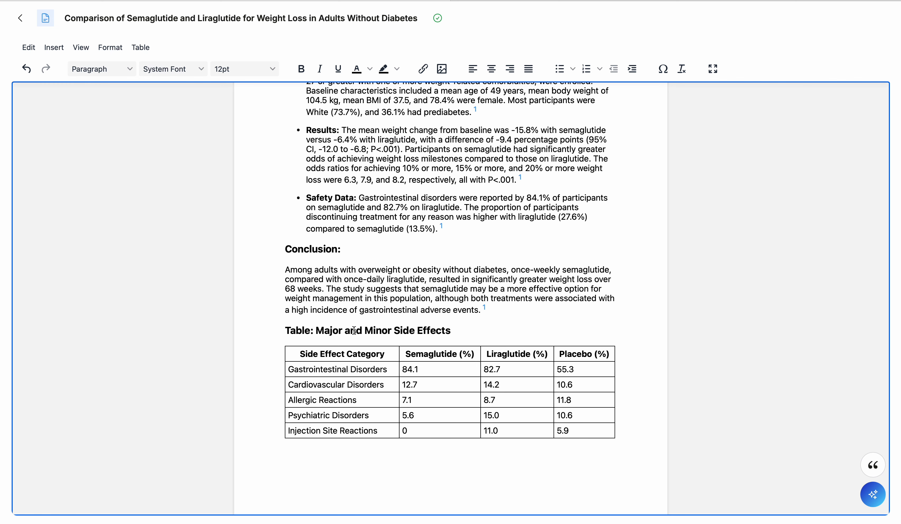
pyautogui.click(284, 328)
pyautogui.press('Return')
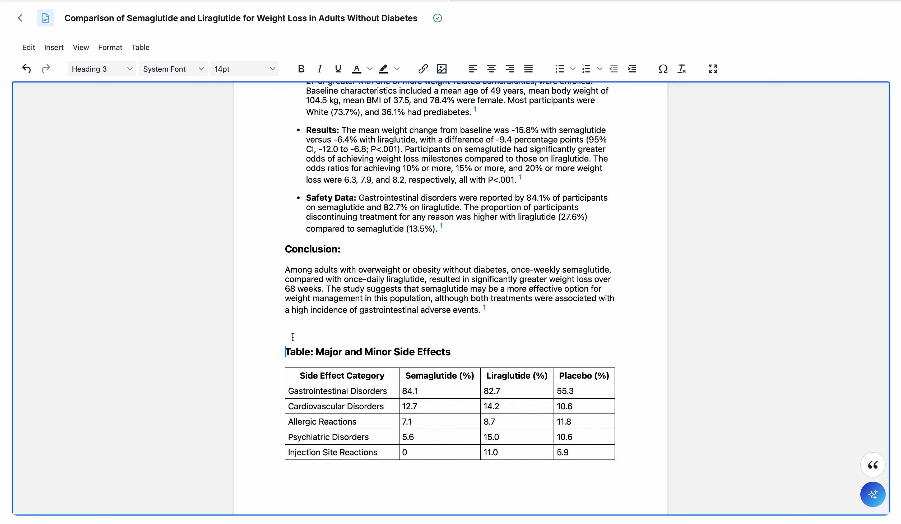
pyautogui.press('BackSpace')
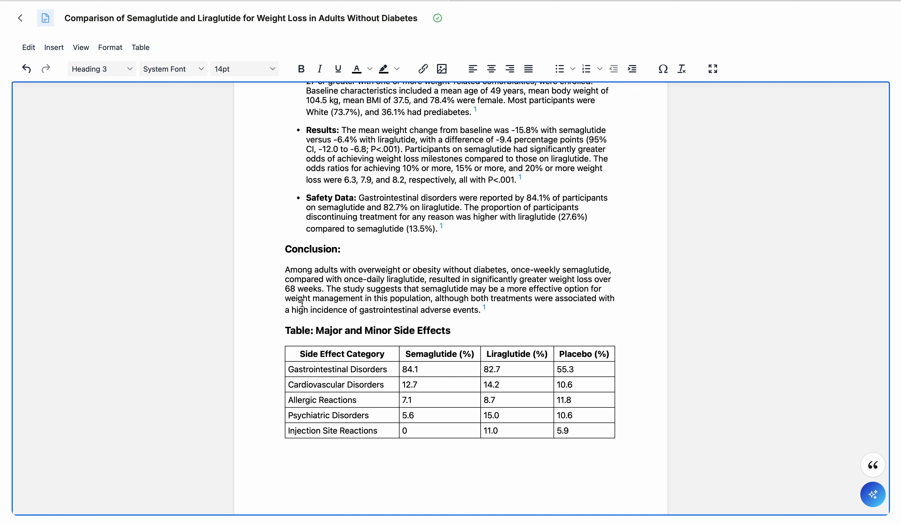
# Step: Paste the drawn flow diagram on a new line between the Safety Data bullet and the Conclusion heading
pyautogui.scroll(3, 302, 301)
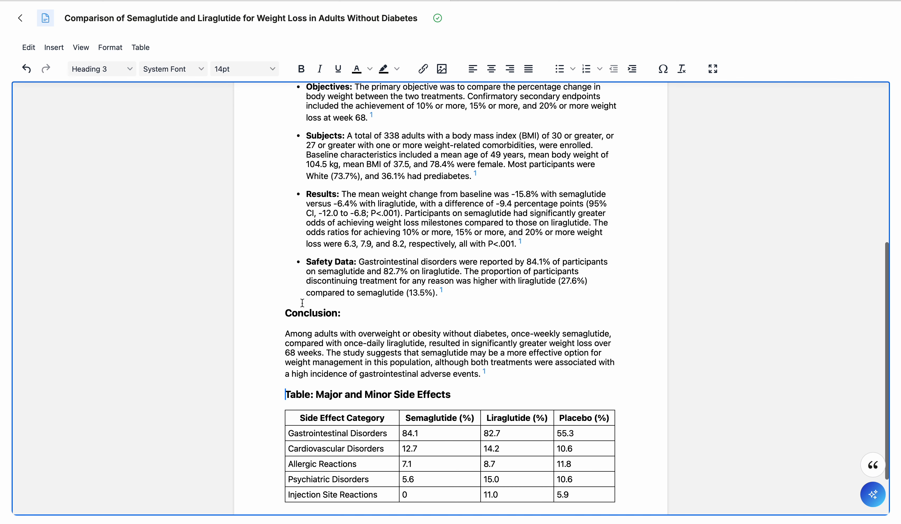
pyautogui.click(285, 313)
pyautogui.press('Return')
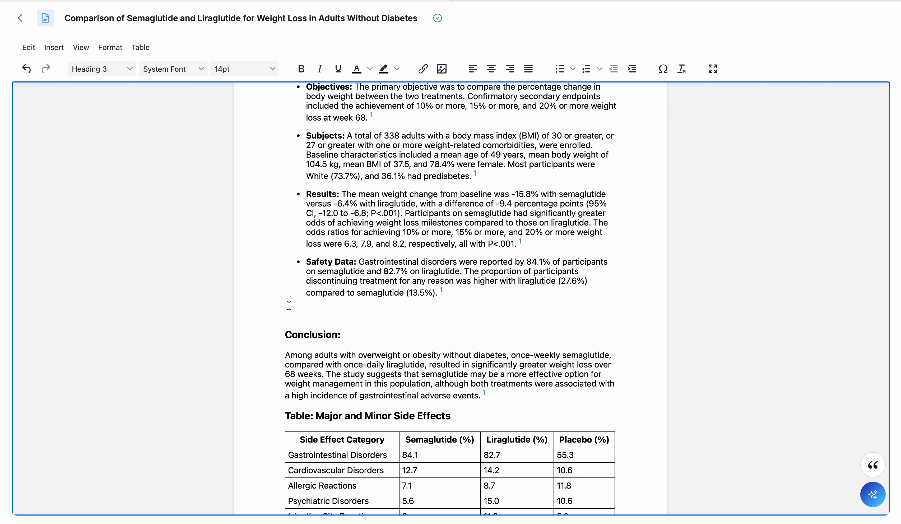
pyautogui.hotkey('ctrl', 'v')
# Step: Move the Major and Minor Side Effects heading and table from below the conclusion to between the flow diagram and the Conclusion heading
pyautogui.scroll(-5, 298, 310)
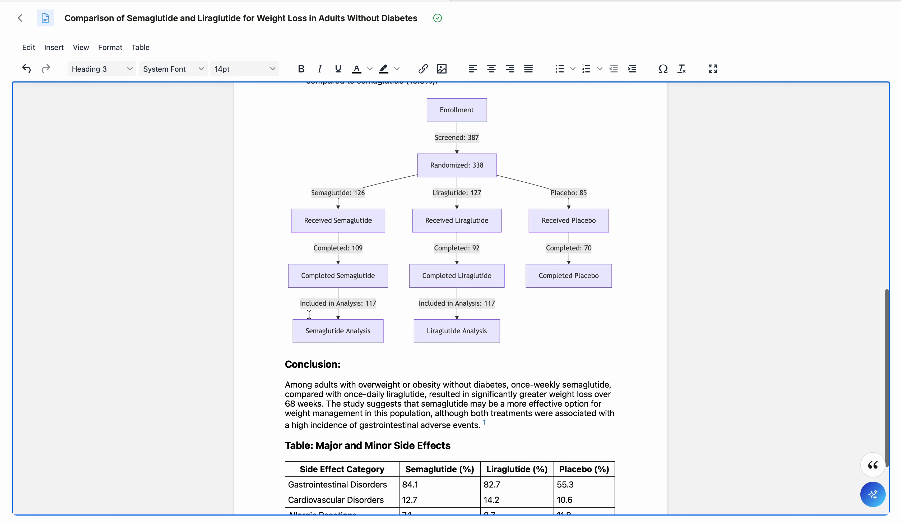
pyautogui.scroll(-4, 309, 314)
pyautogui.moveTo(283, 330); pyautogui.dragTo(471, 472)
pyautogui.hotkey('ctrl', 'c')
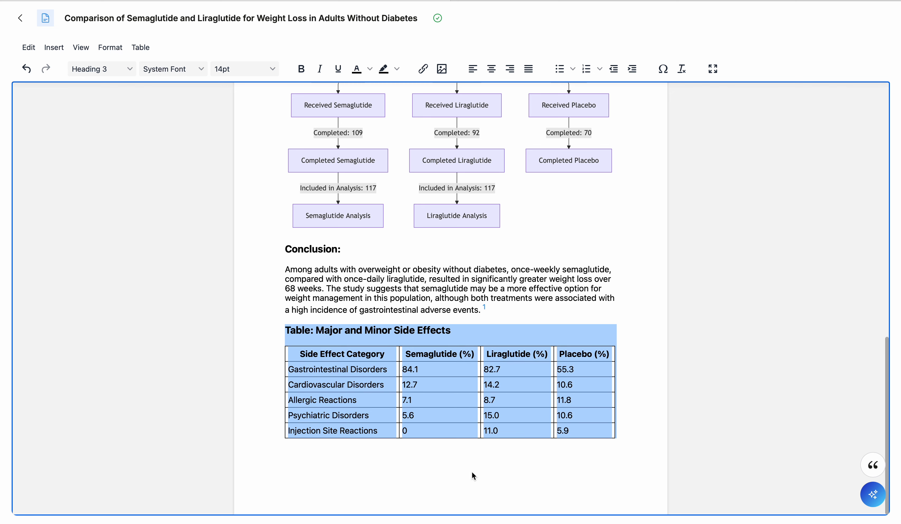
pyautogui.press('BackSpace')
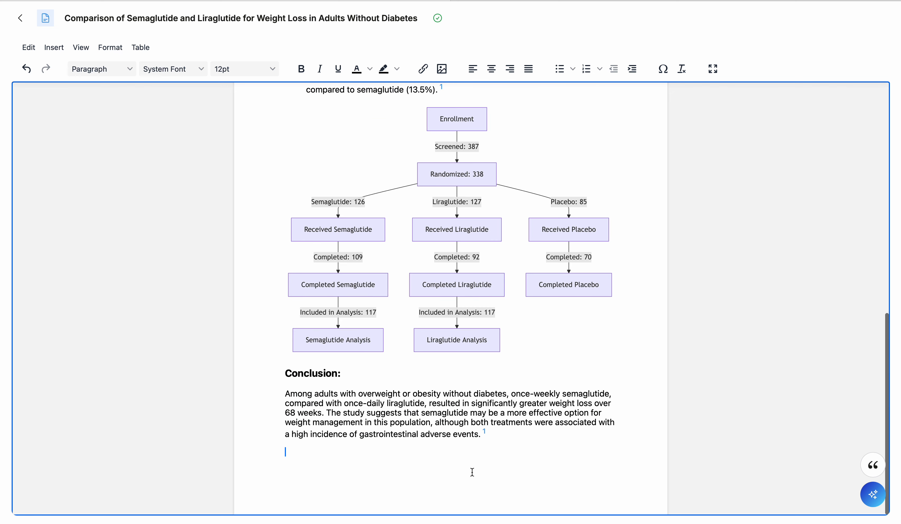
pyautogui.click(282, 374)
pyautogui.press('Return')
pyautogui.click(290, 370)
pyautogui.hotkey('ctrl', 'v')
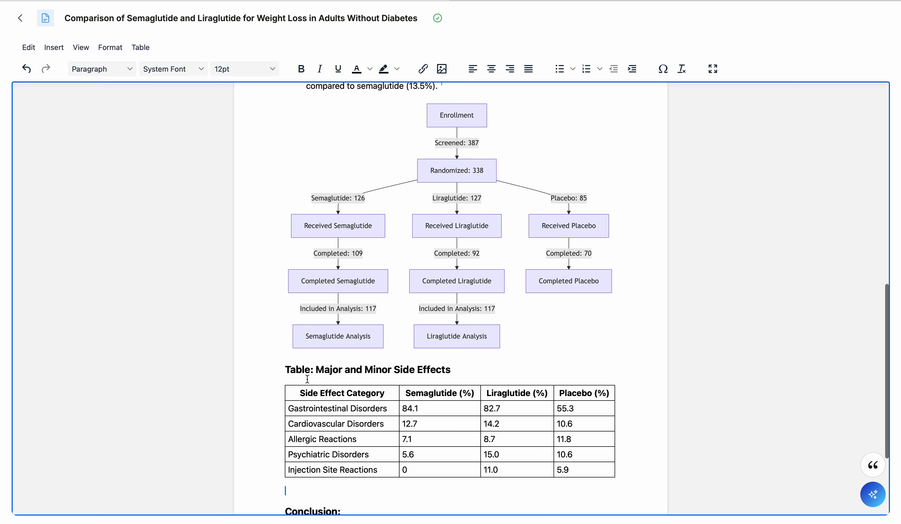
# Step: Remove the empty line between the side effects table and the Conclusion heading
pyautogui.scroll(-3, 309, 424)
pyautogui.click(285, 451)
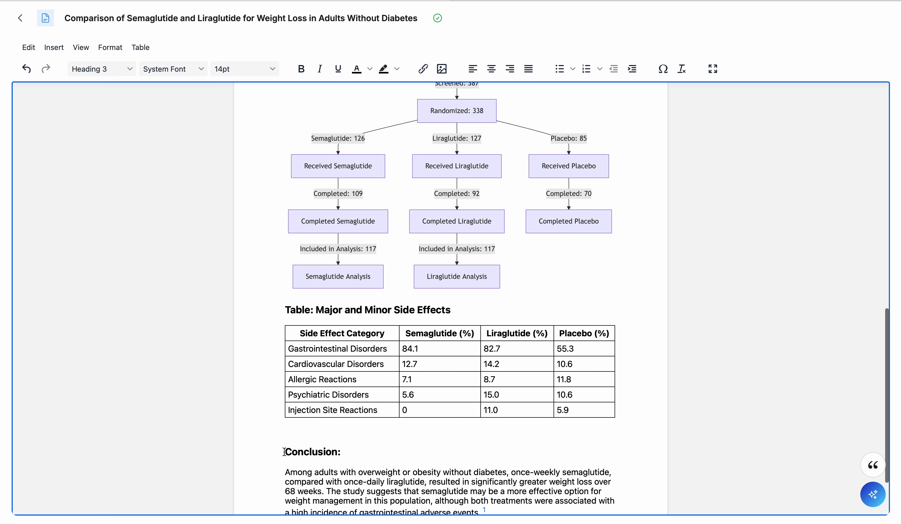
pyautogui.press('BackSpace')
pyautogui.scroll(-3, 308, 448)
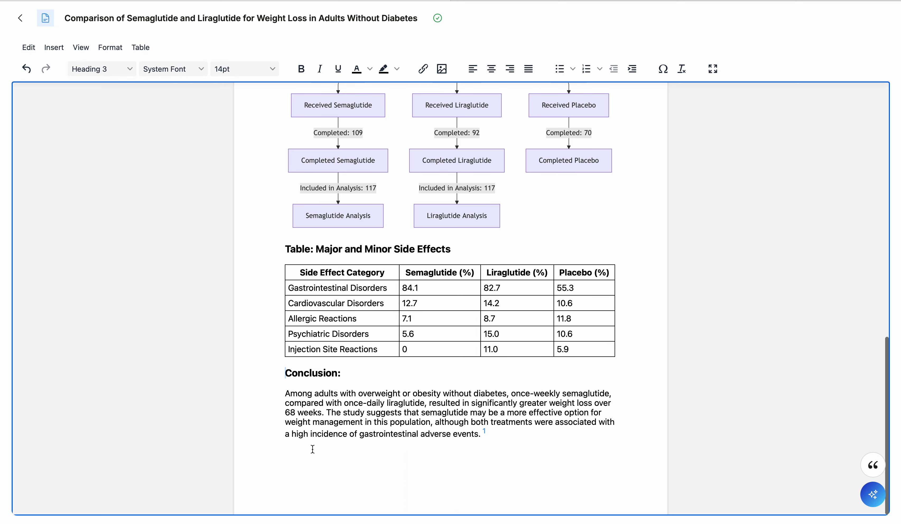
# Step: Review the document from its title, and compare the assistant's drawn-diagram response with the original response and its reference
pyautogui.scroll(18, 312, 449)
pyautogui.scroll(8, 313, 449)
pyautogui.scroll(-1, 319, 449)
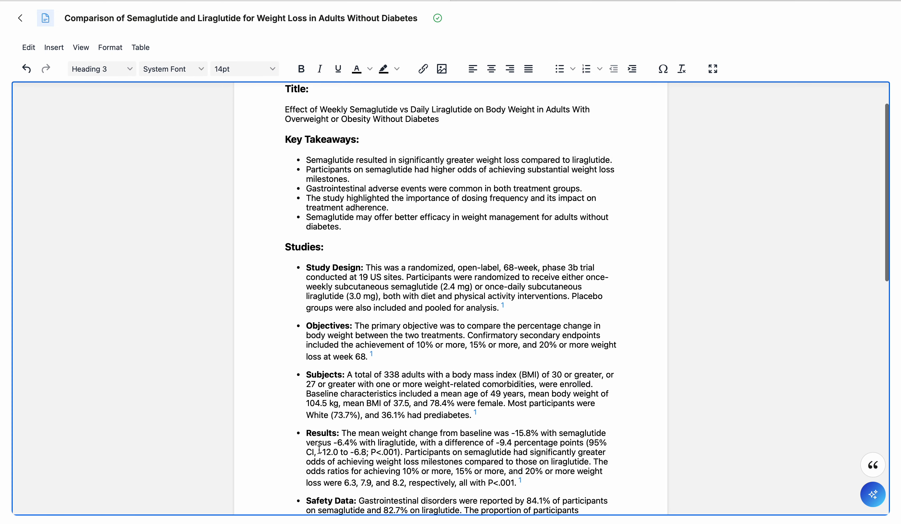
pyautogui.click(872, 494)
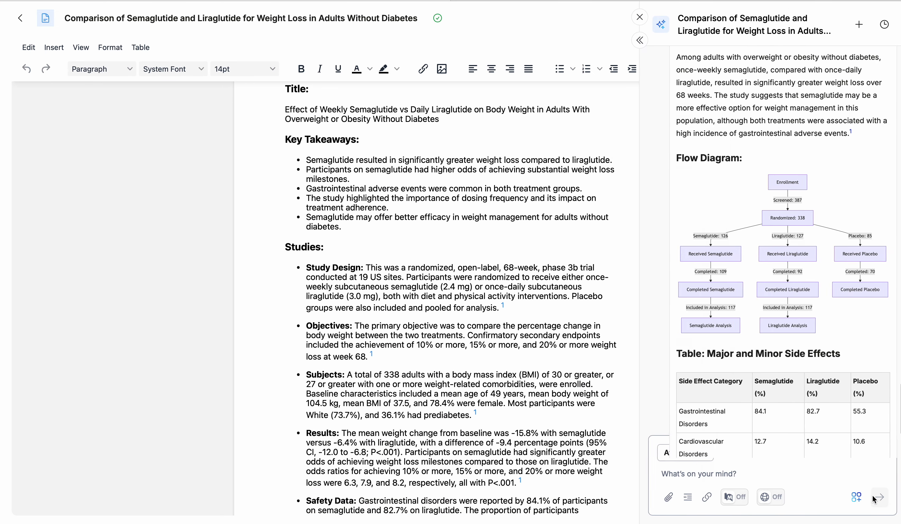
pyautogui.scroll(-5, 828, 407)
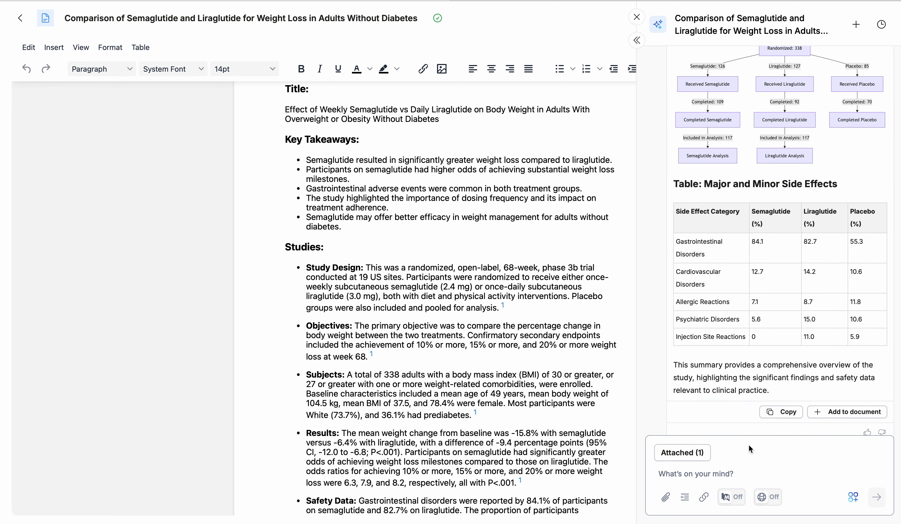
pyautogui.click(637, 40)
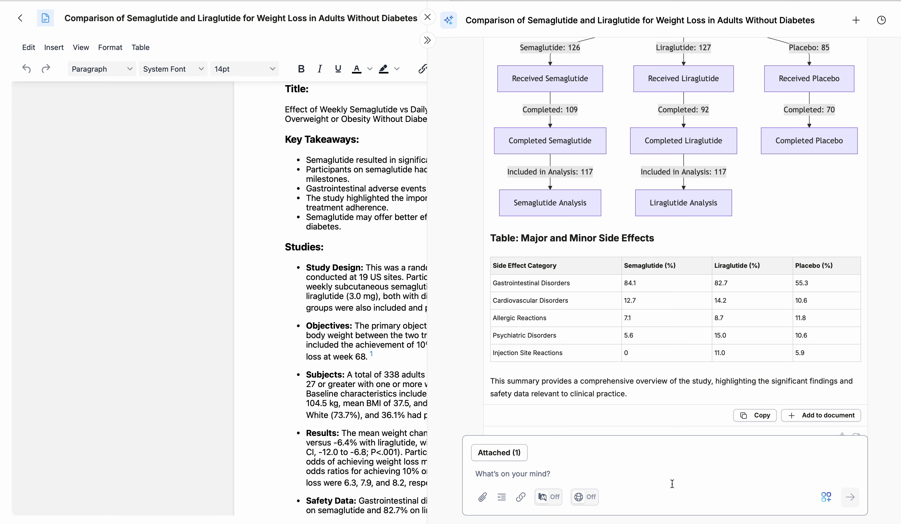
pyautogui.scroll(10, 668, 360)
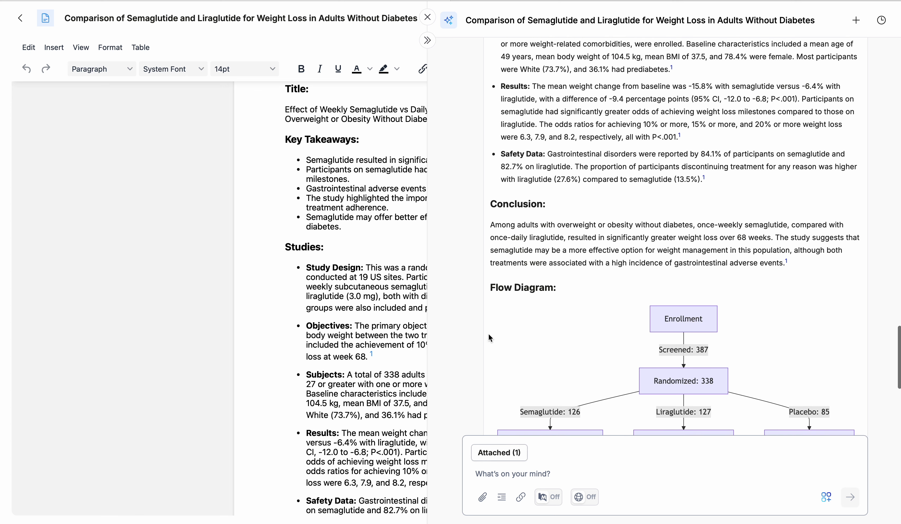
pyautogui.scroll(5, 529, 311)
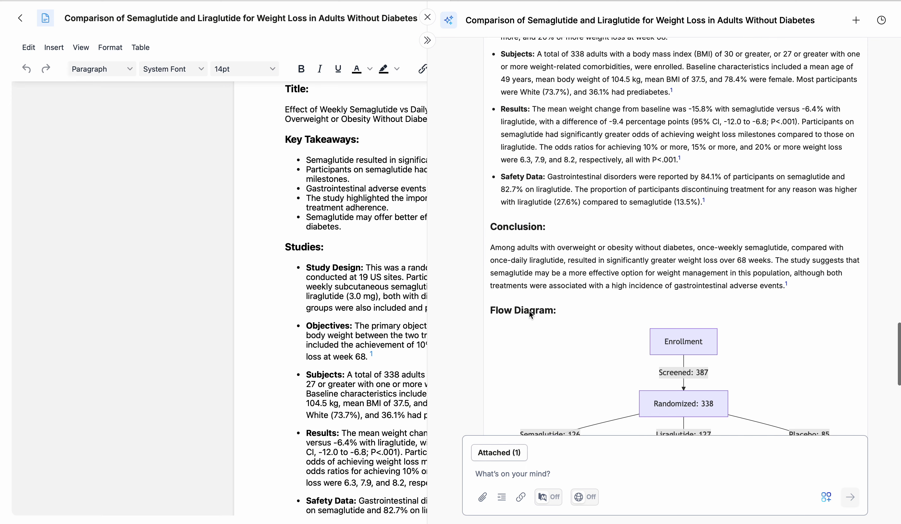
pyautogui.scroll(3, 528, 317)
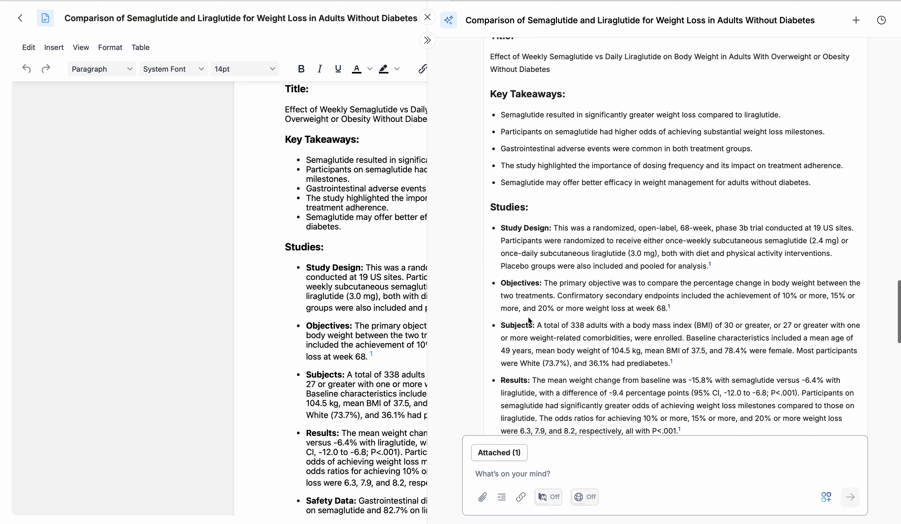
pyautogui.click(427, 40)
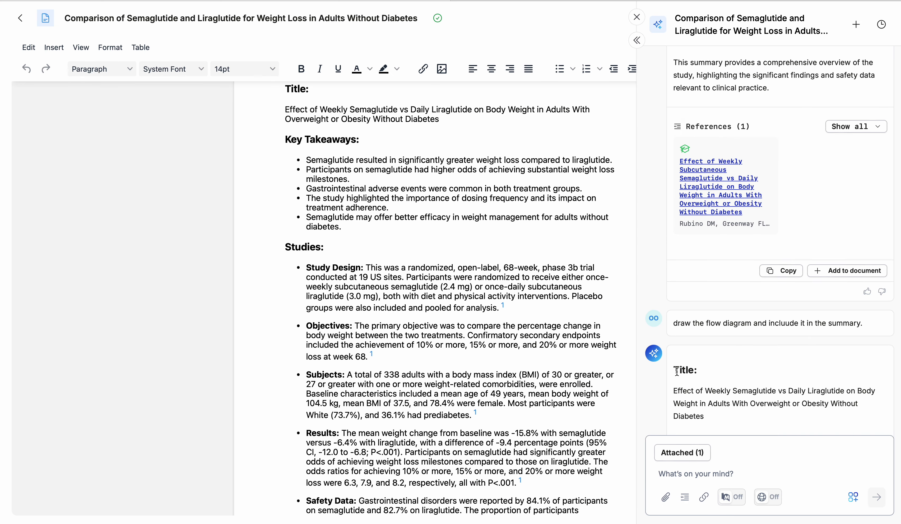
pyautogui.click(636, 18)
# Step: Insert the bibliography in AMA 11 style from the document's references and citations
pyautogui.click(866, 468)
pyautogui.moveTo(735, 88)
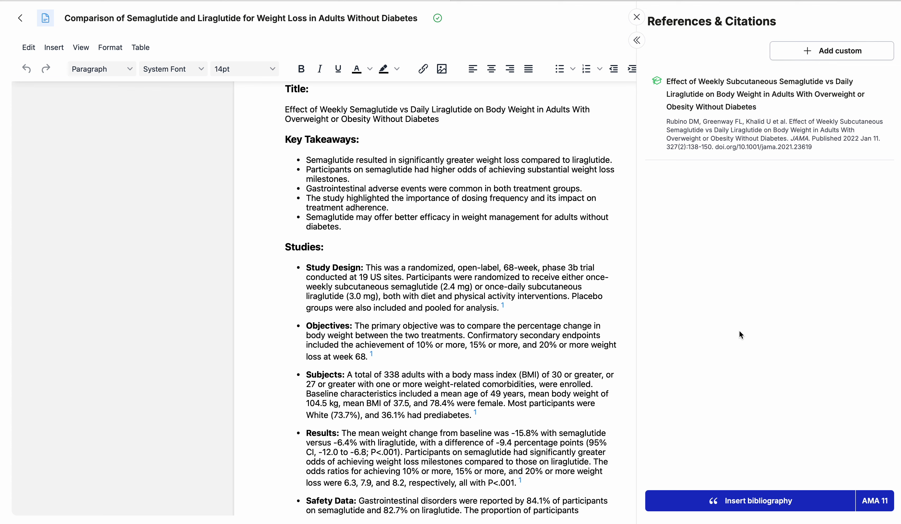
pyautogui.moveTo(861, 84)
pyautogui.click(880, 83)
pyautogui.click(879, 86)
pyautogui.click(773, 506)
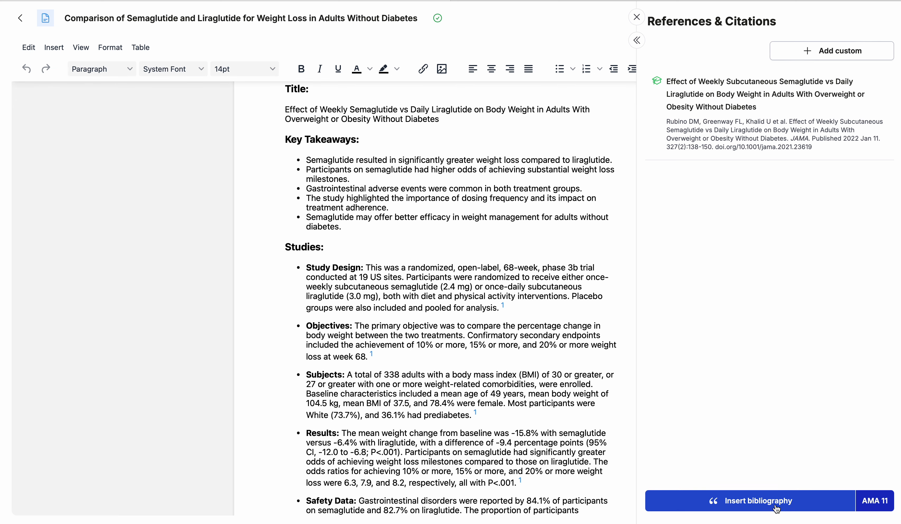
# Step: Return to the document text and check the References section after the conclusion
pyautogui.click(573, 430)
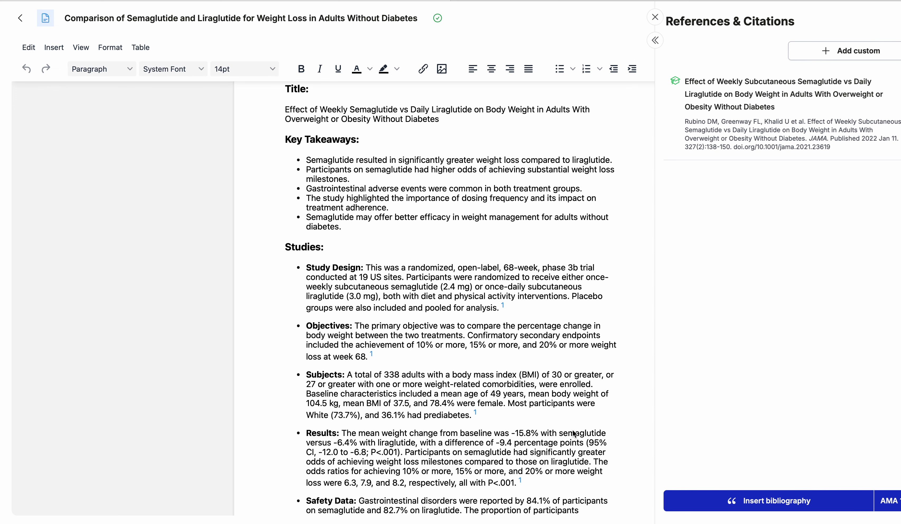
pyautogui.click(567, 370)
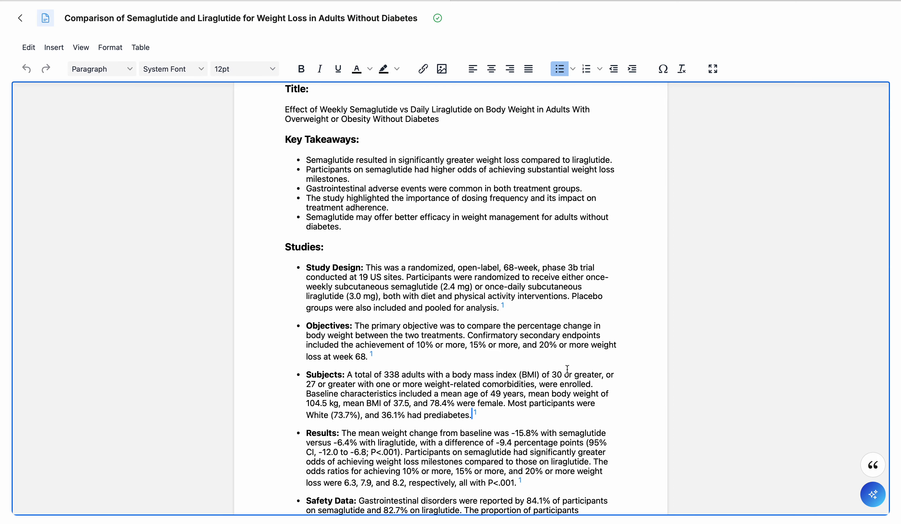
pyautogui.scroll(-20, 567, 369)
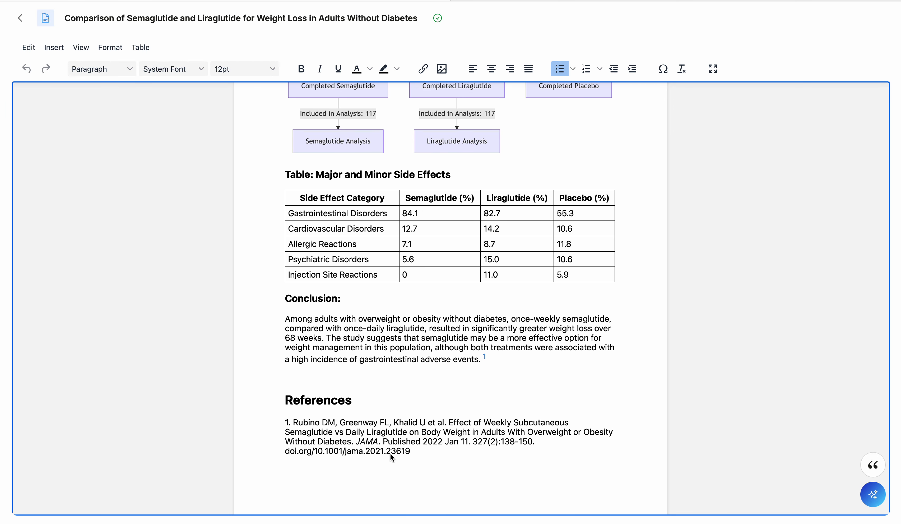
pyautogui.scroll(9, 432, 444)
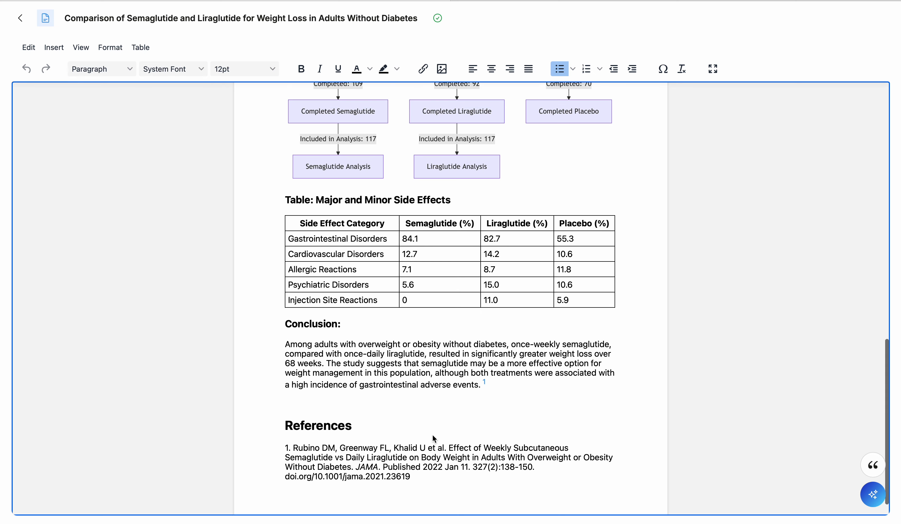
# Step: Review the finished document from its title and key takeaways through the studies, flow diagram, side effects table and conclusion
pyautogui.scroll(10, 433, 436)
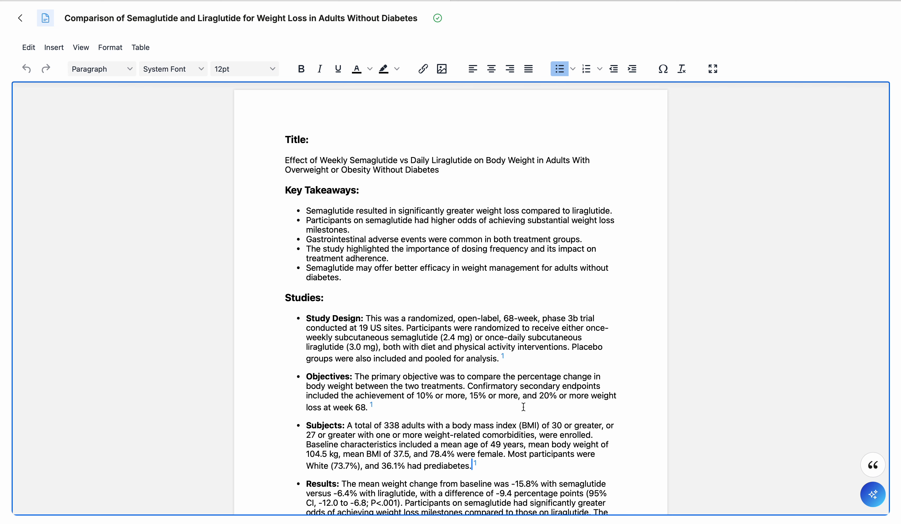
pyautogui.scroll(-5, 523, 406)
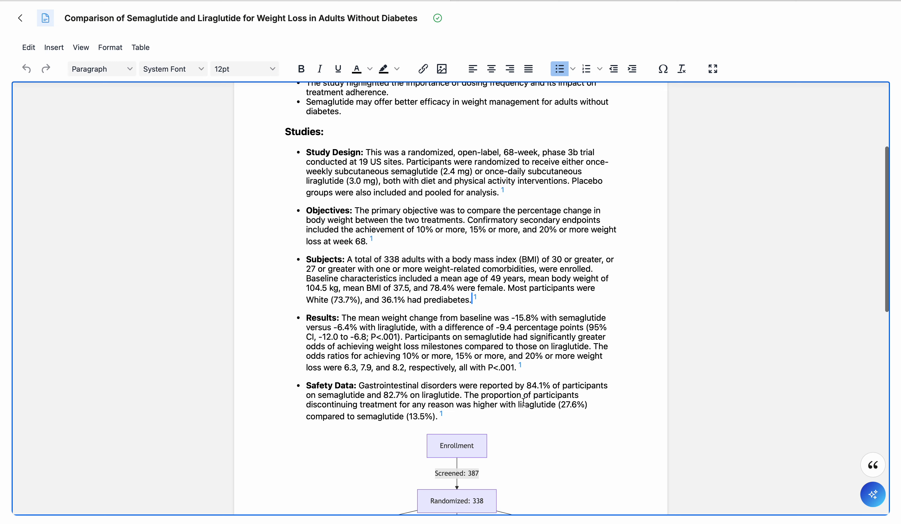
pyautogui.scroll(-10, 517, 401)
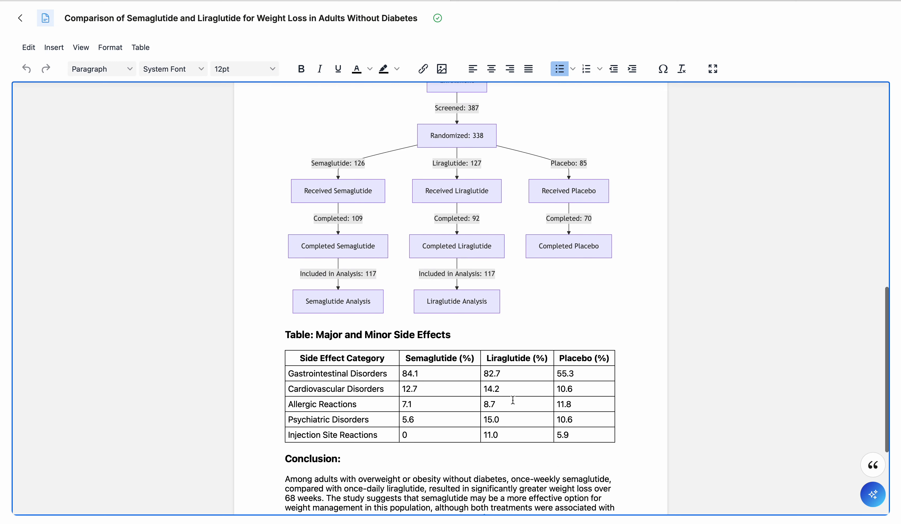
pyautogui.scroll(15, 518, 413)
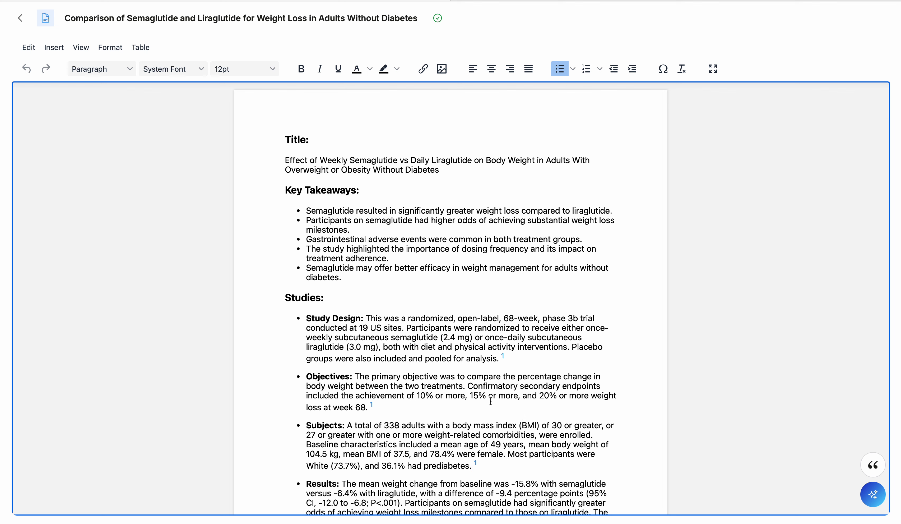
pyautogui.scroll(-5, 491, 401)
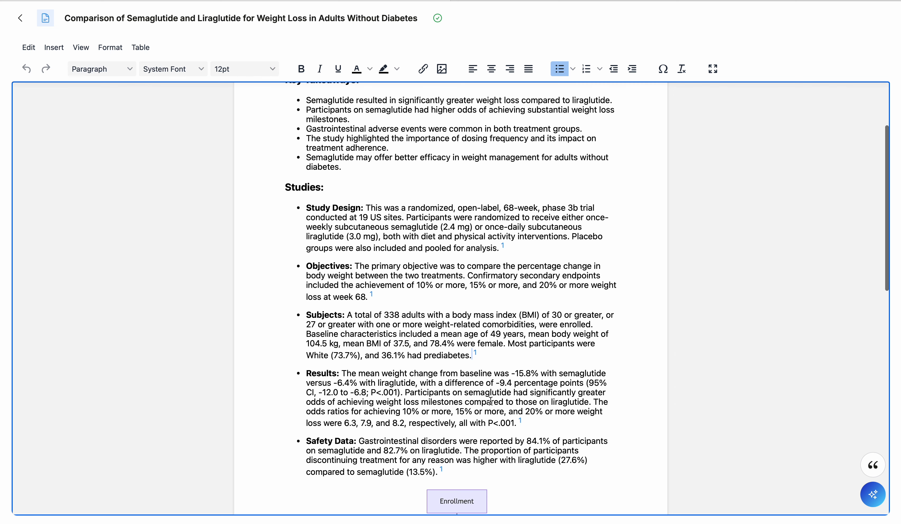
pyautogui.scroll(-2, 491, 401)
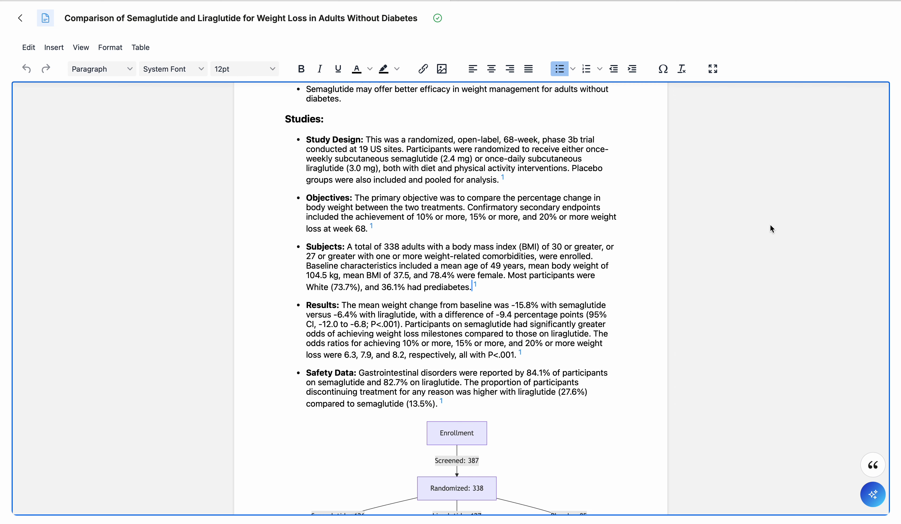